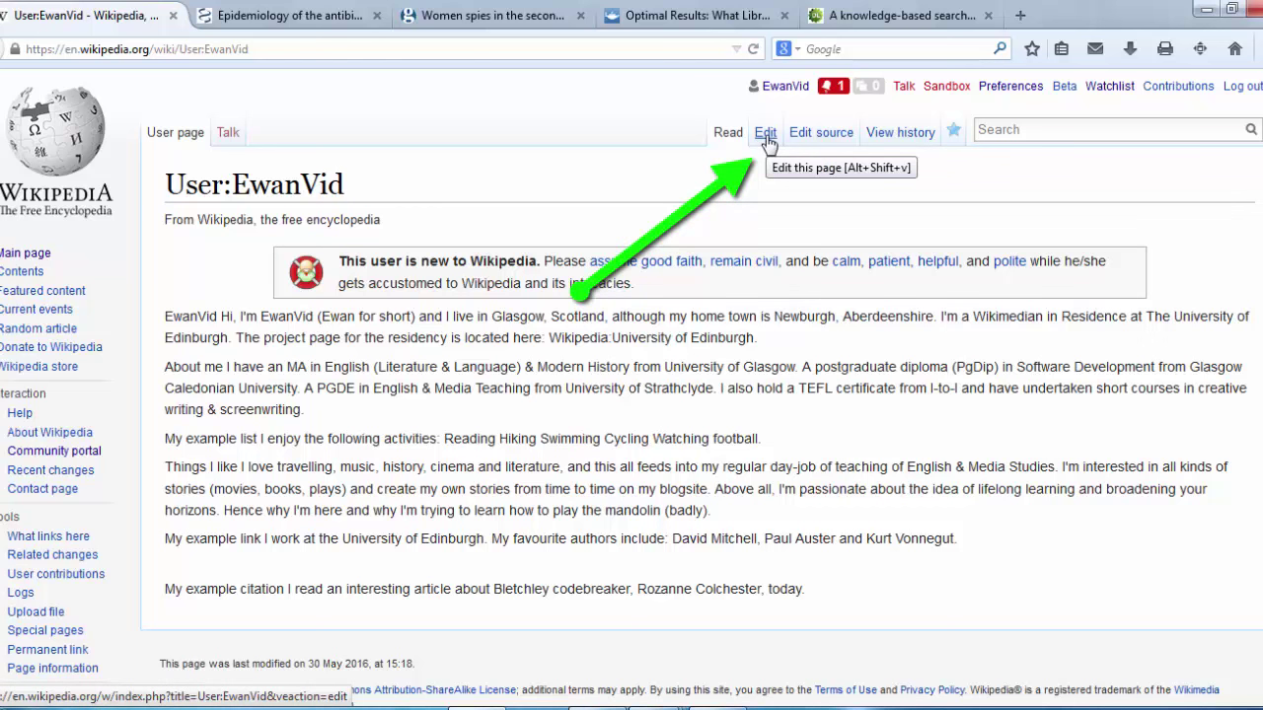
# Step: Open the user page for visual editing and put the username at the start of the text on its own line
pyautogui.click(765, 135)
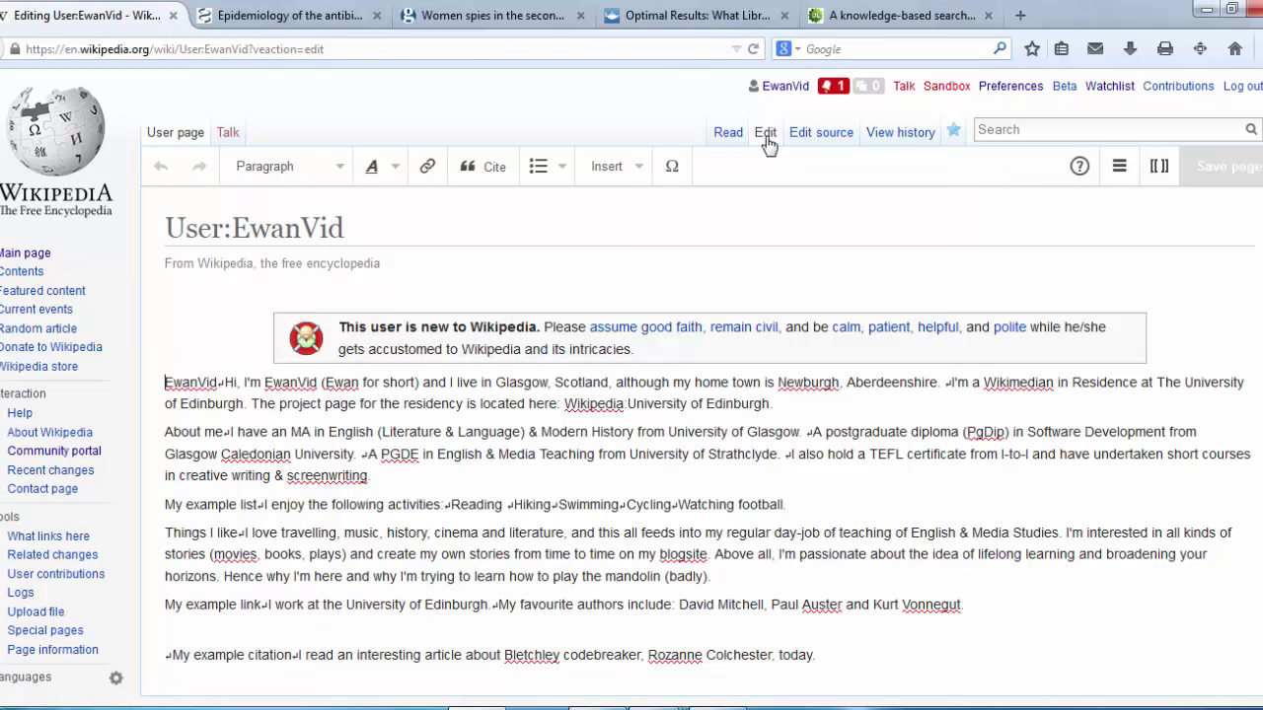
pyautogui.doubleClick(226, 383)
pyautogui.press('Delete')
pyautogui.press('Return')
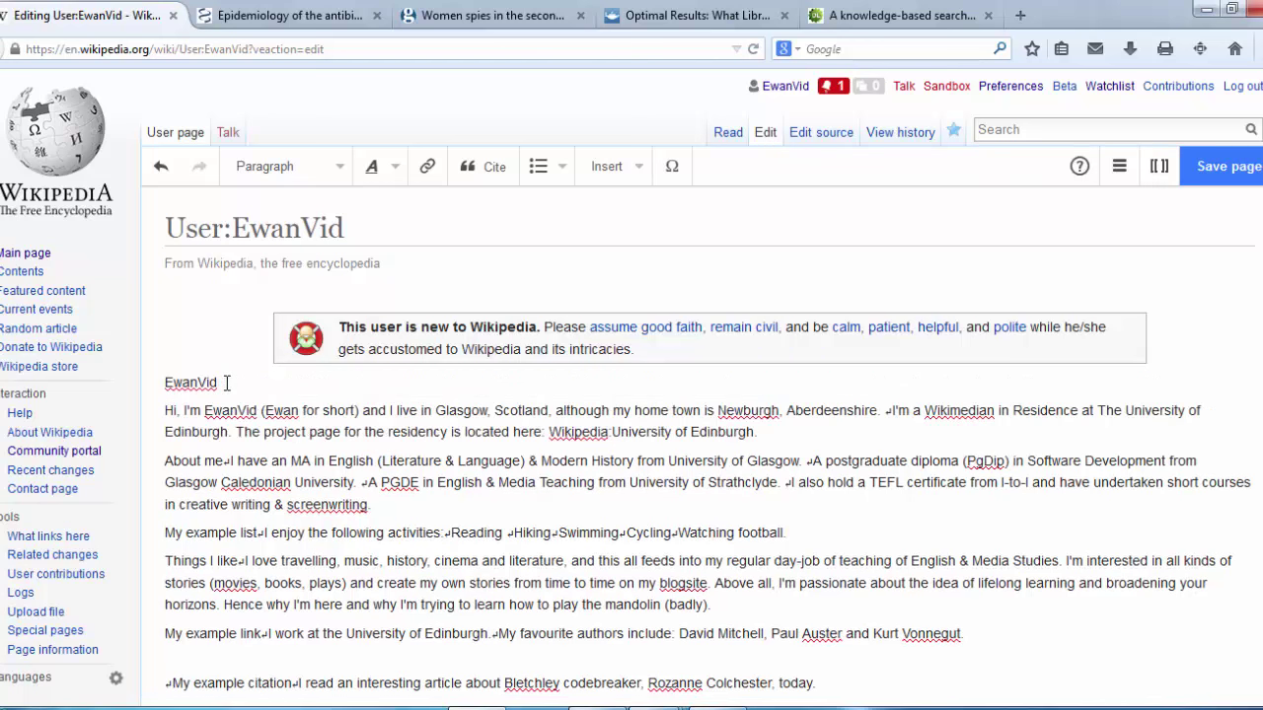
# Step: Add a blank line after the introduction and split it so "I'm a Wikimedian in Residence" starts a new paragraph
pyautogui.click(765, 434)
pyautogui.press('Return')
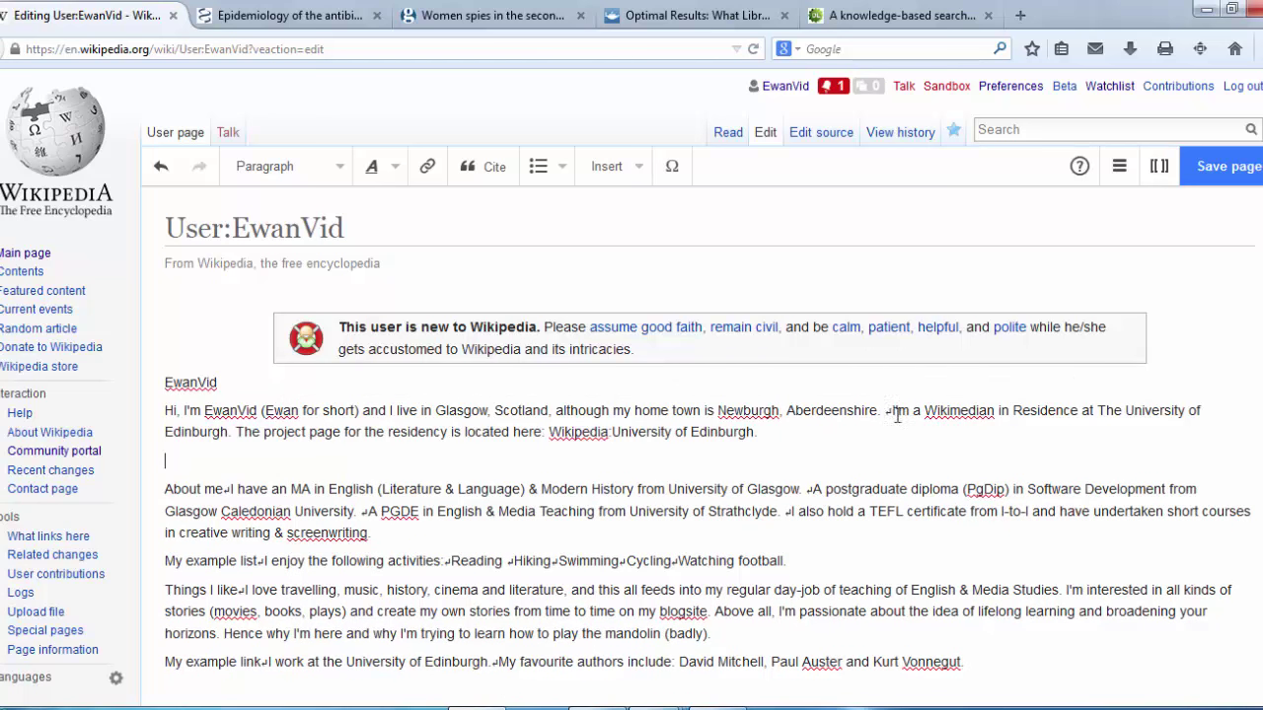
pyautogui.click(893, 412)
pyautogui.press('Return')
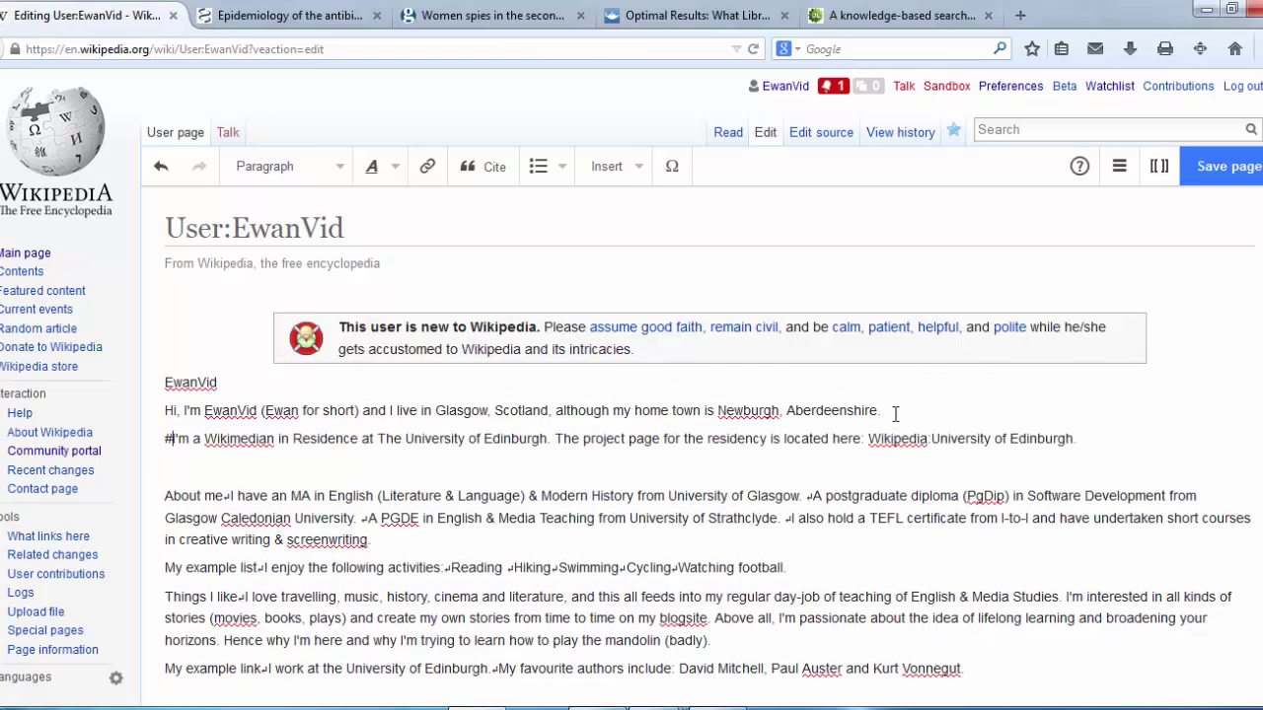
pyautogui.press('BackSpace')
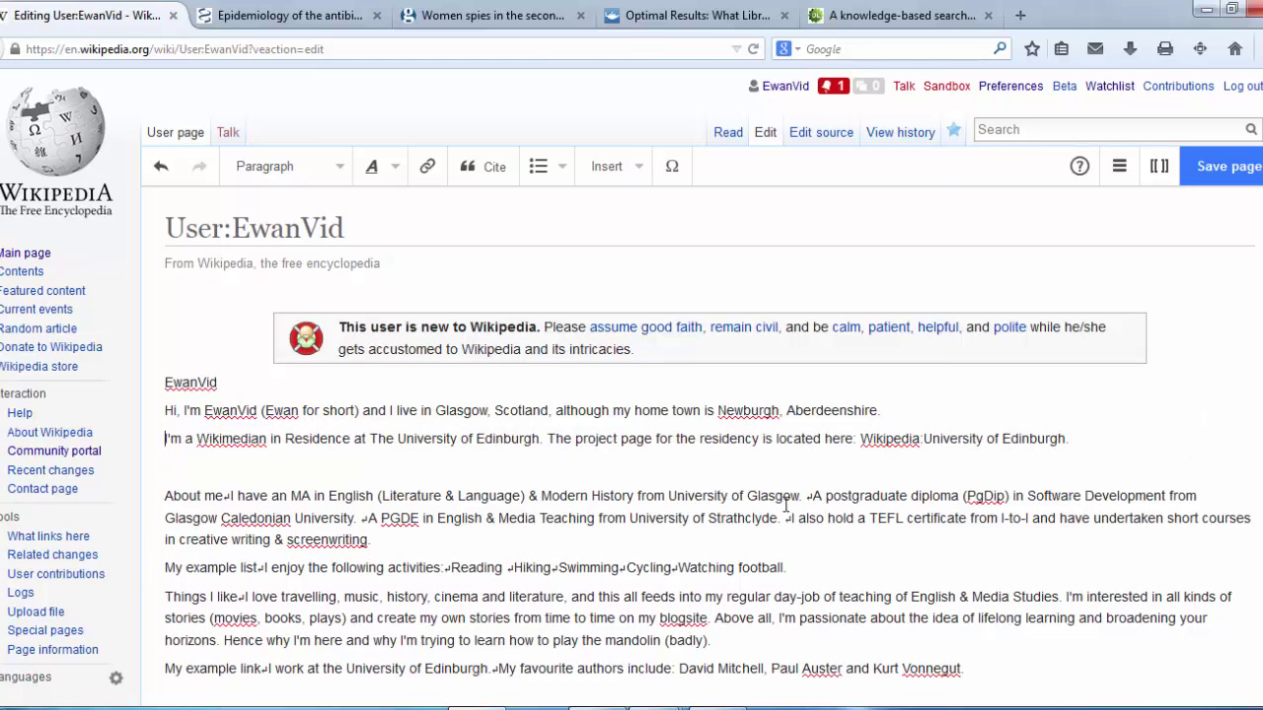
# Step: Start a new paragraph at "A postgraduate diploma" and put "About me" on its own line, replacing the inline line breaks
pyautogui.click(816, 493)
pyautogui.press('BackSpace')
pyautogui.press('Return')
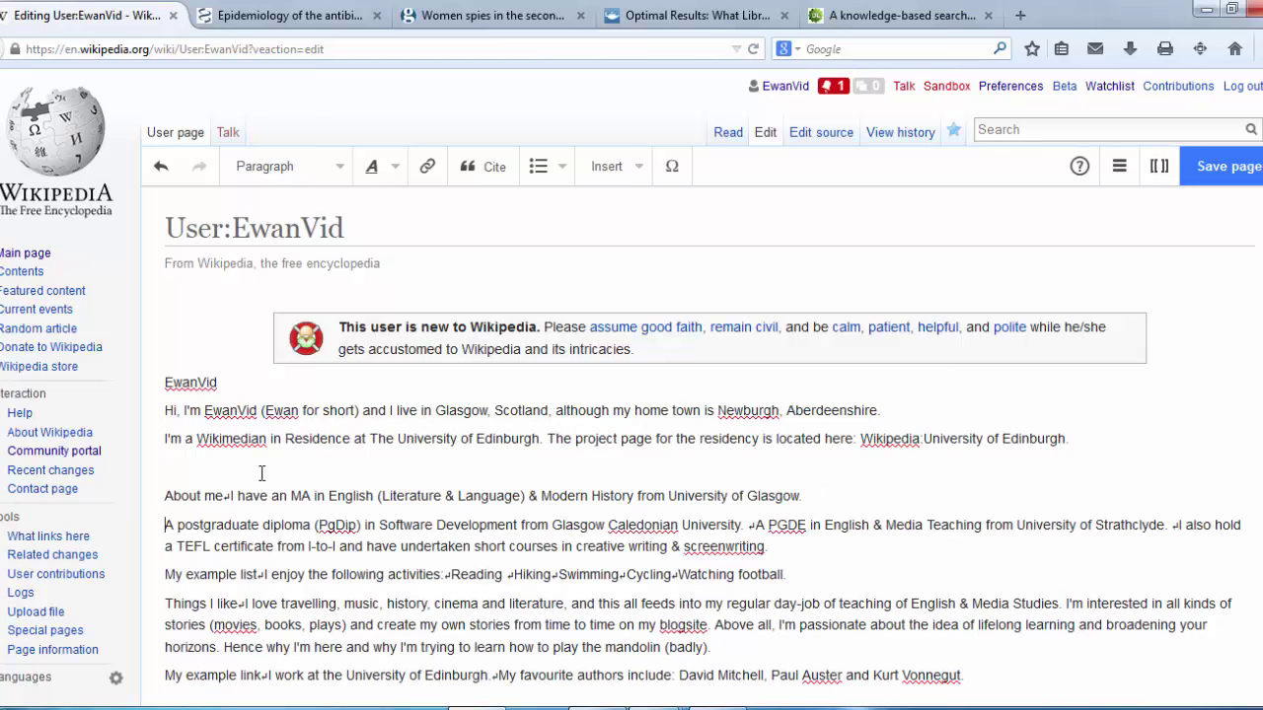
pyautogui.click(228, 493)
pyautogui.press('BackSpace')
pyautogui.press('Return')
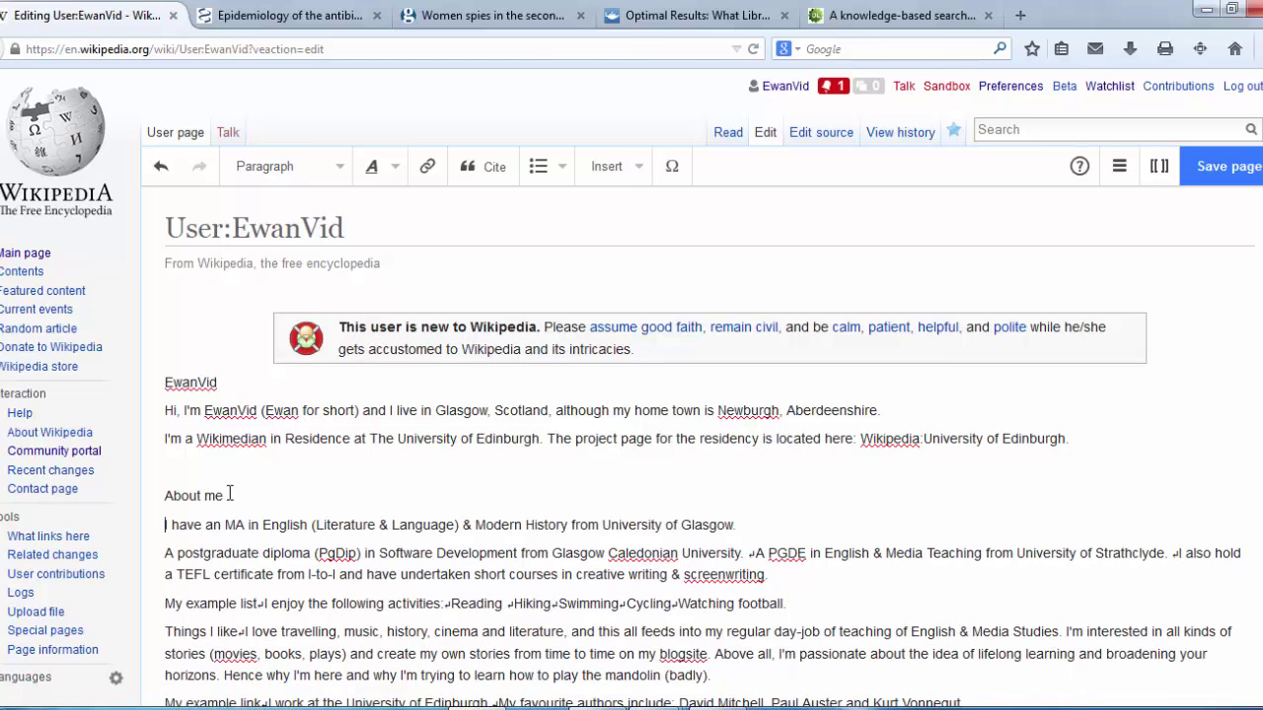
# Step: Add a blank line after the "About me" text and put "My example list" on its own line
pyautogui.click(777, 572)
pyautogui.press('Return')
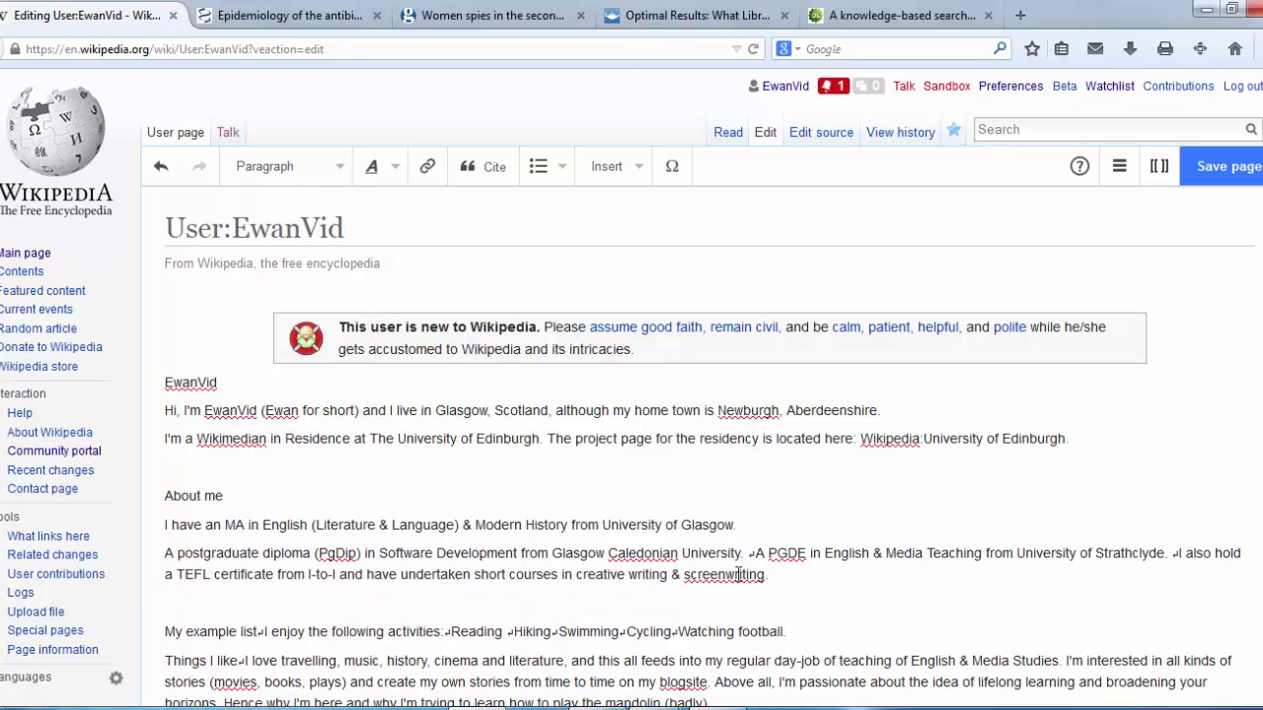
pyautogui.click(266, 631)
pyautogui.press('BackSpace')
pyautogui.press('Return')
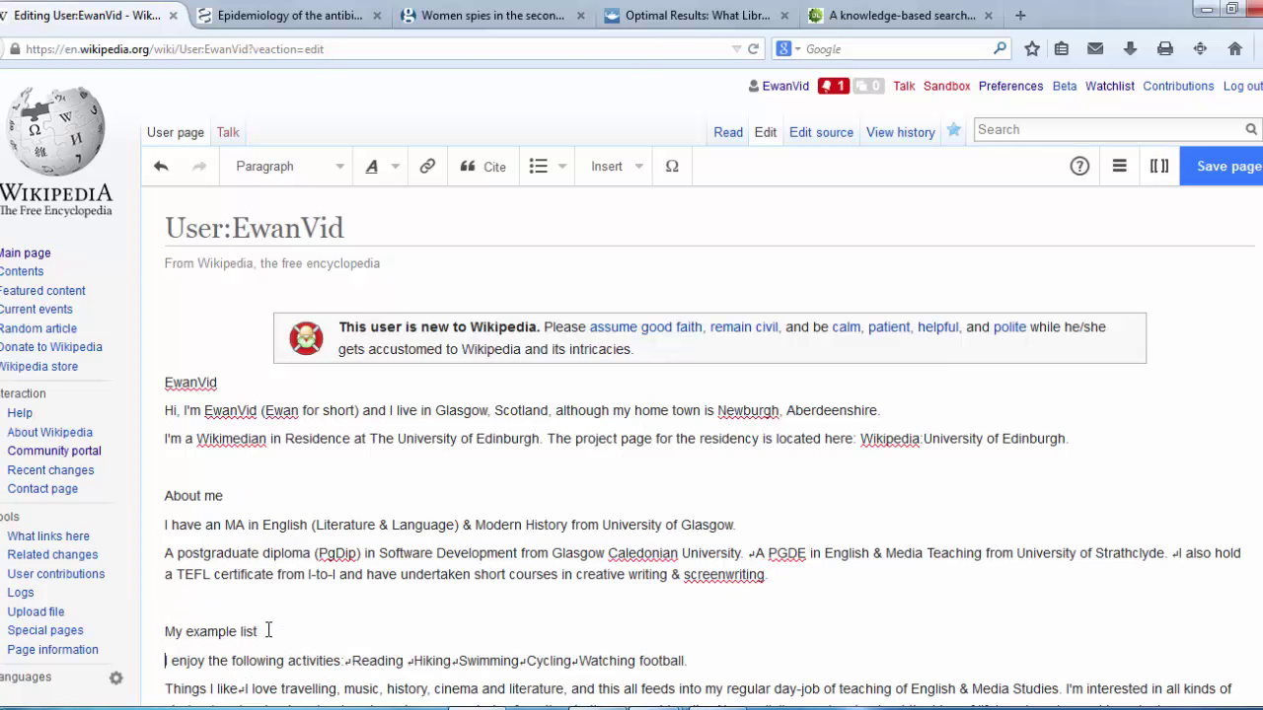
# Step: Put "Things I like" on its own line, with a blank line above it
pyautogui.scroll(-2, 267, 631)
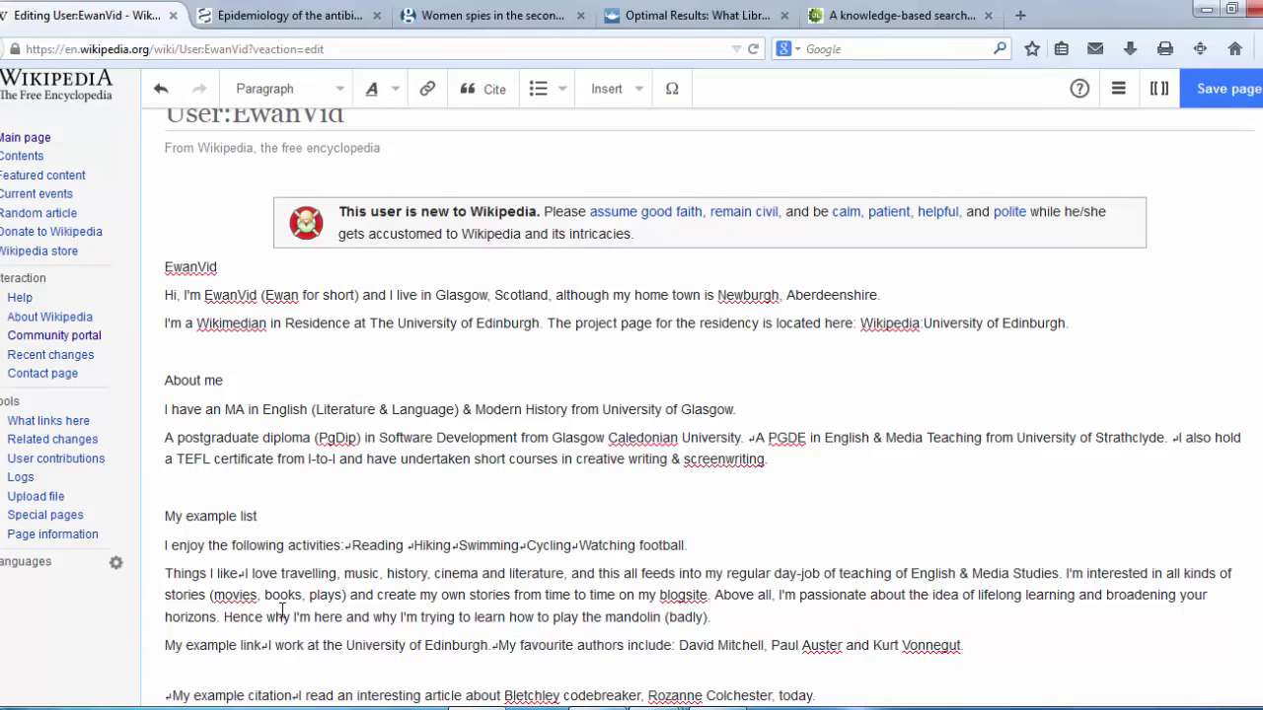
pyautogui.click(245, 573)
pyautogui.press('BackSpace')
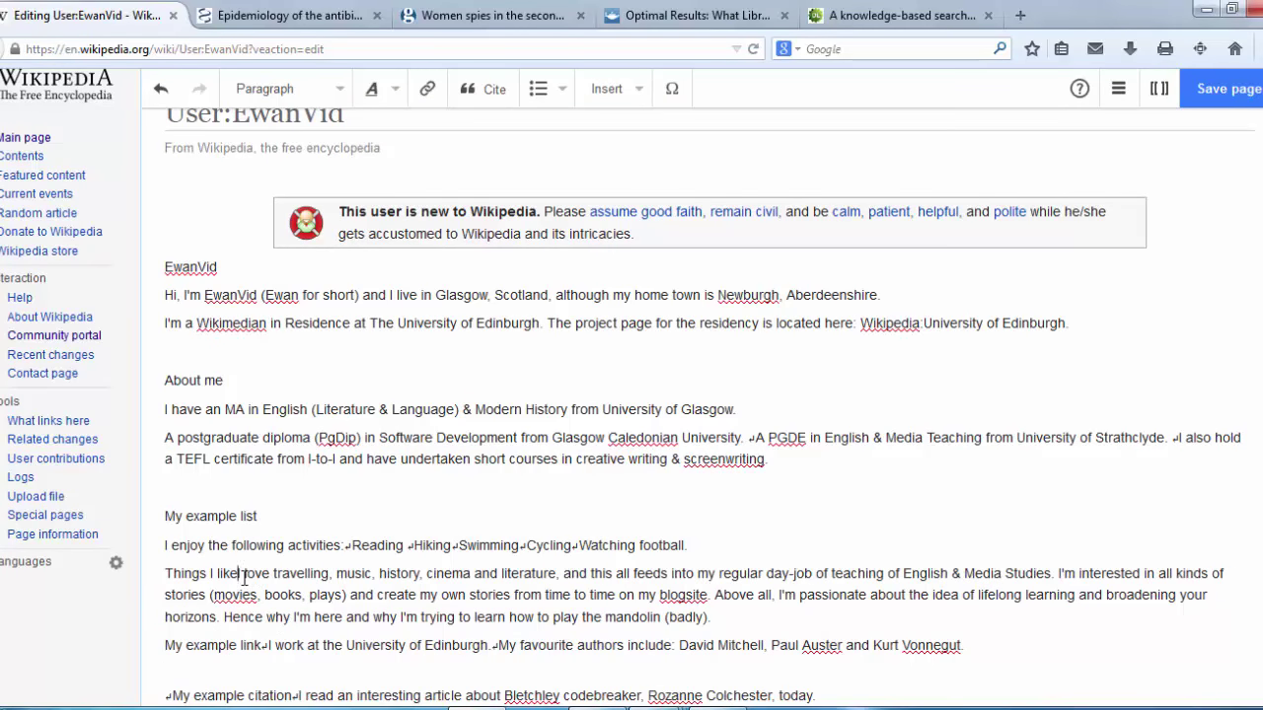
pyautogui.press('Return')
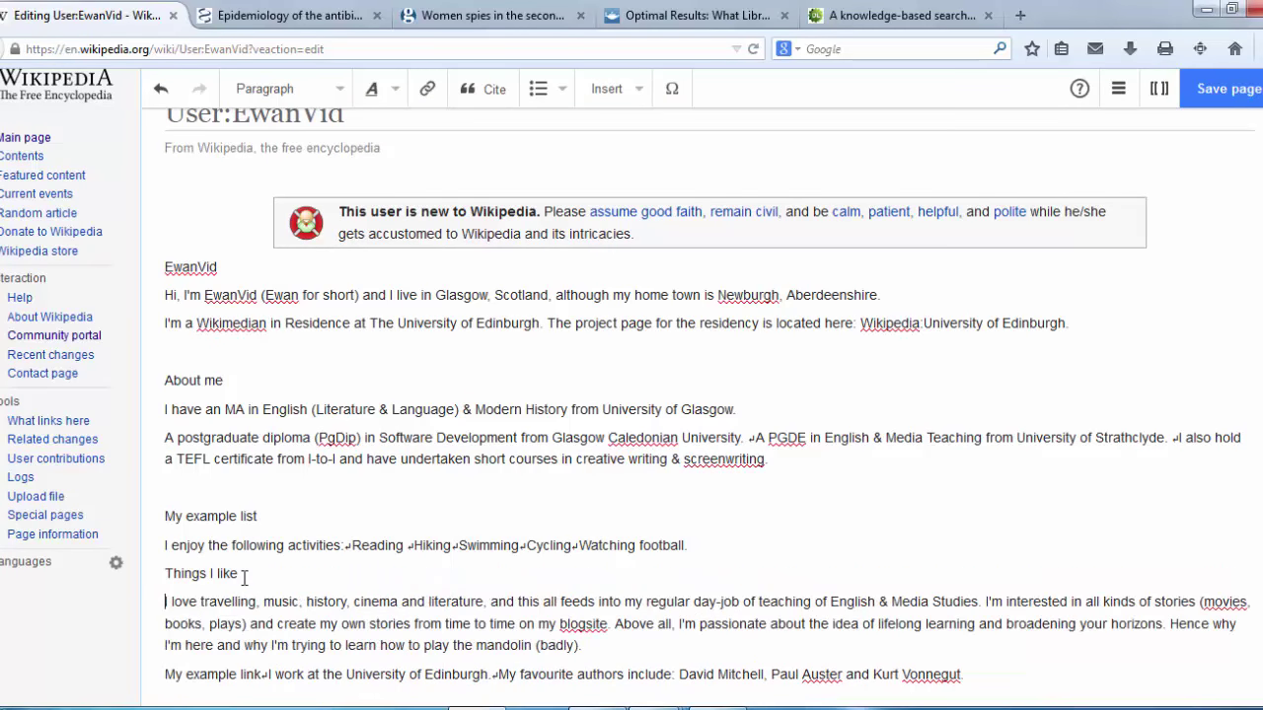
pyautogui.click(165, 572)
pyautogui.press('Return')
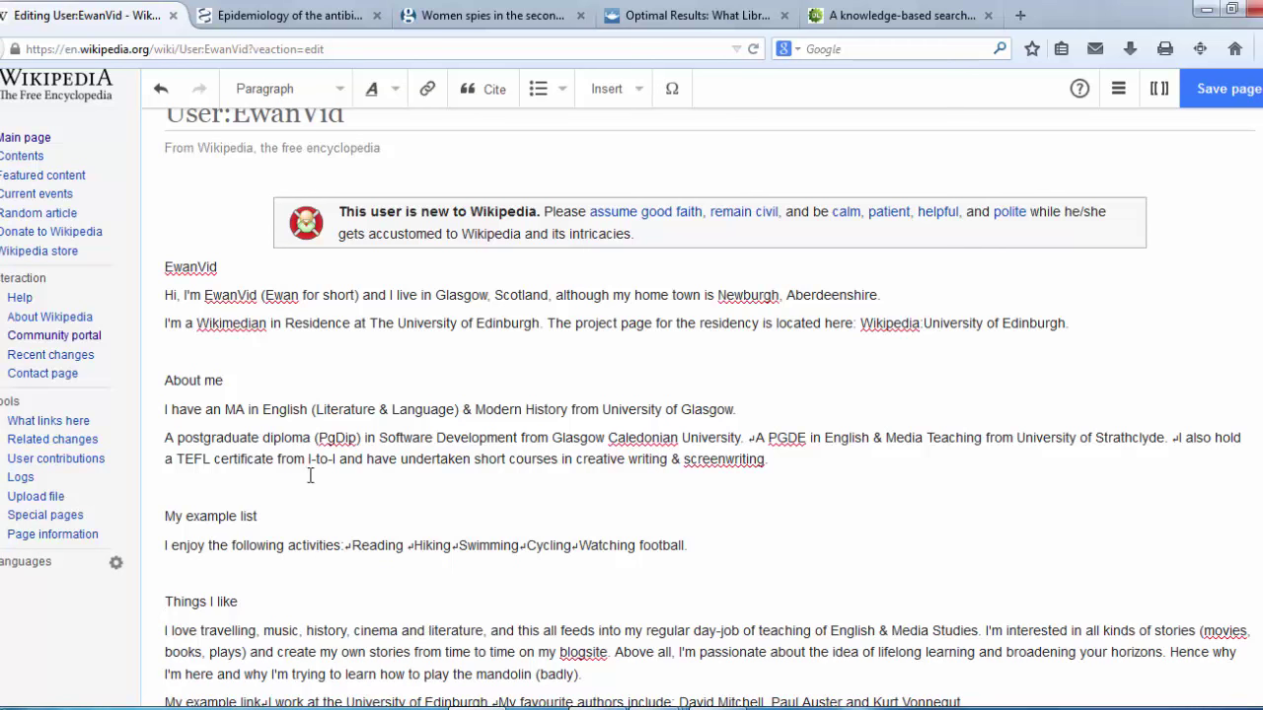
# Step: Add a blank line after the "Things I like" paragraph and put "My example link" on its own line
pyautogui.scroll(-1, 1190, 328)
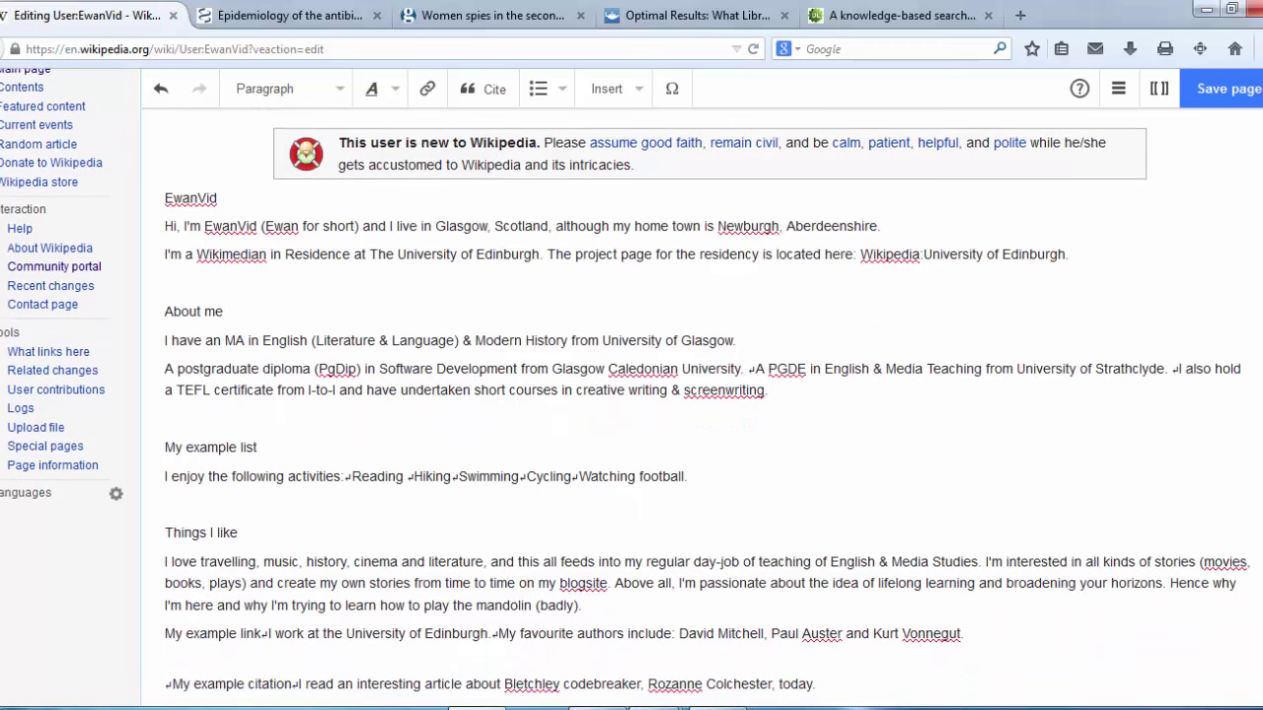
pyautogui.scroll(-1, 691, 444)
pyautogui.click(593, 527)
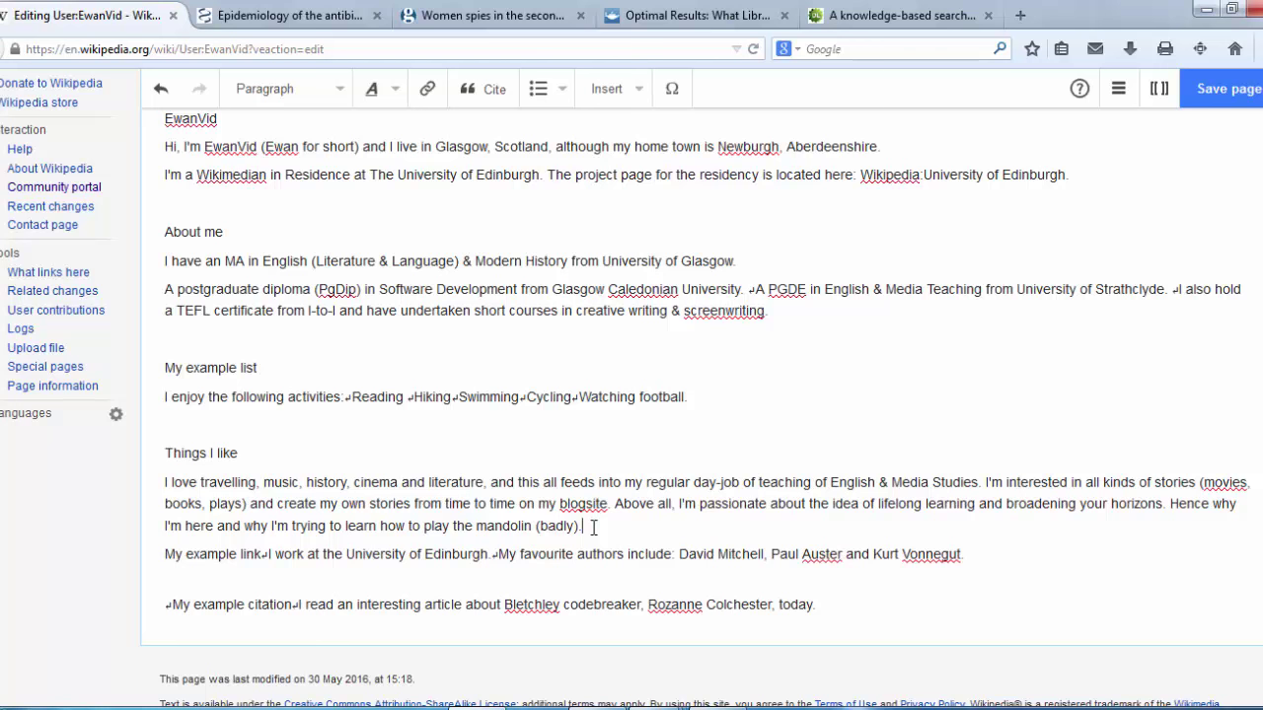
pyautogui.press('Return')
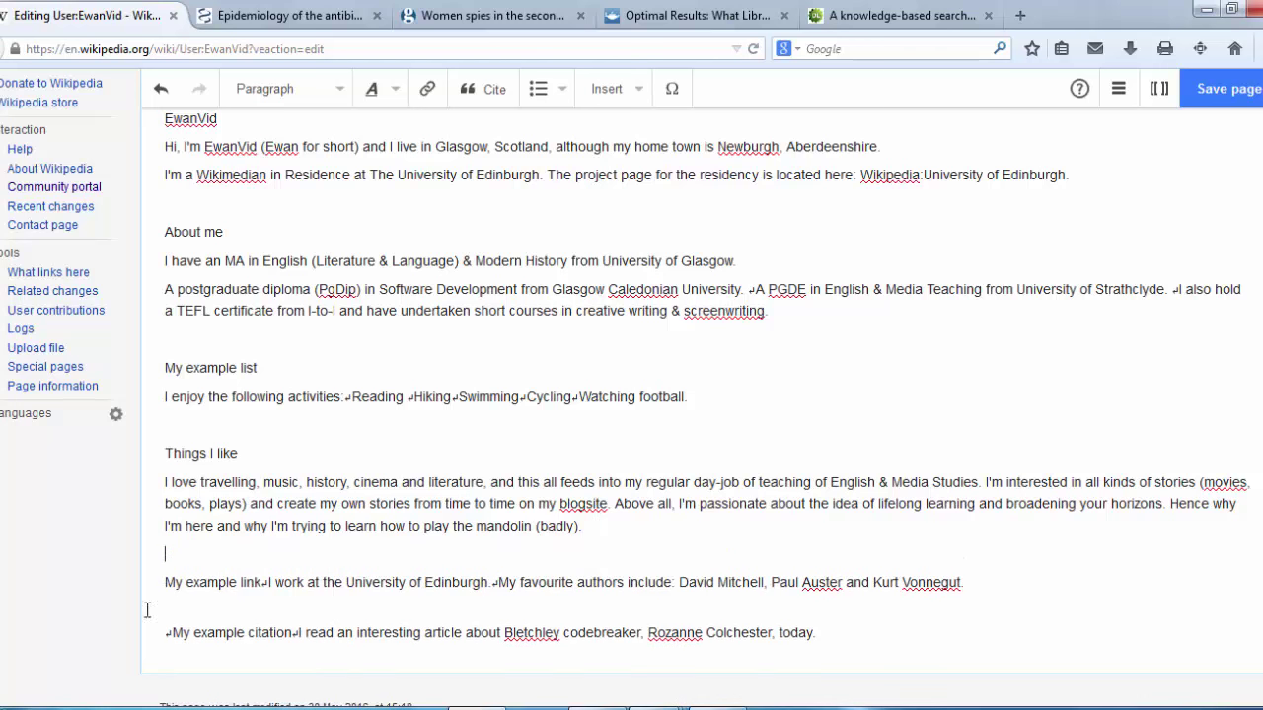
pyautogui.click(271, 578)
pyautogui.press('BackSpace')
pyautogui.press('Return')
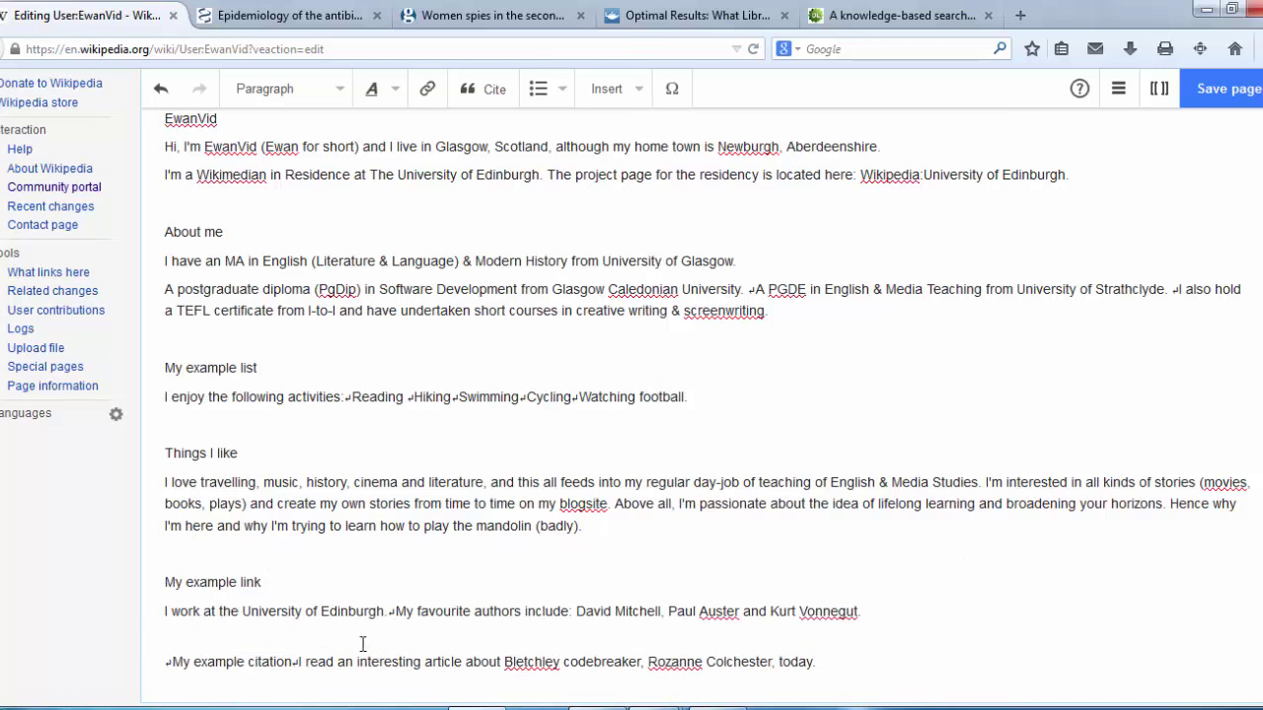
# Step: Put "My example citation" on its own line and remove the stray line break in front of it
pyautogui.click(300, 662)
pyautogui.press('BackSpace')
pyautogui.press('Return')
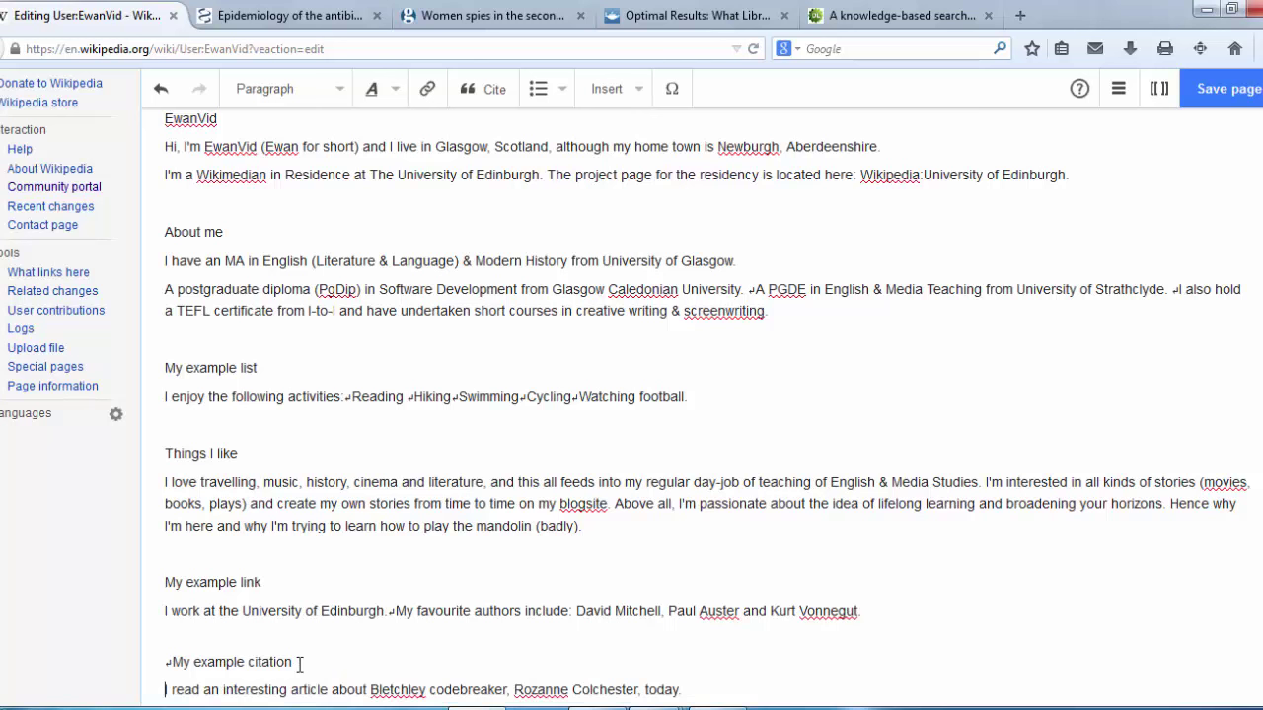
pyautogui.click(171, 663)
pyautogui.press('BackSpace')
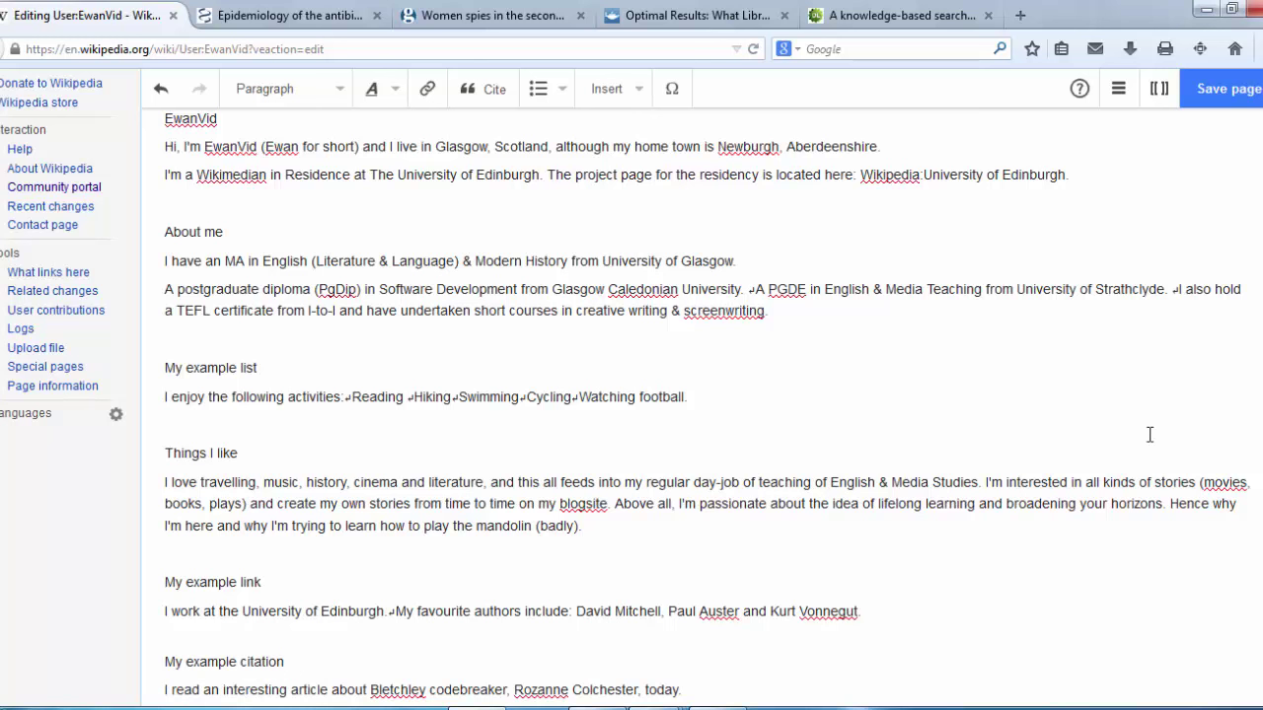
# Step: Format the username line above the introduction as Heading
pyautogui.scroll(2, 742, 250)
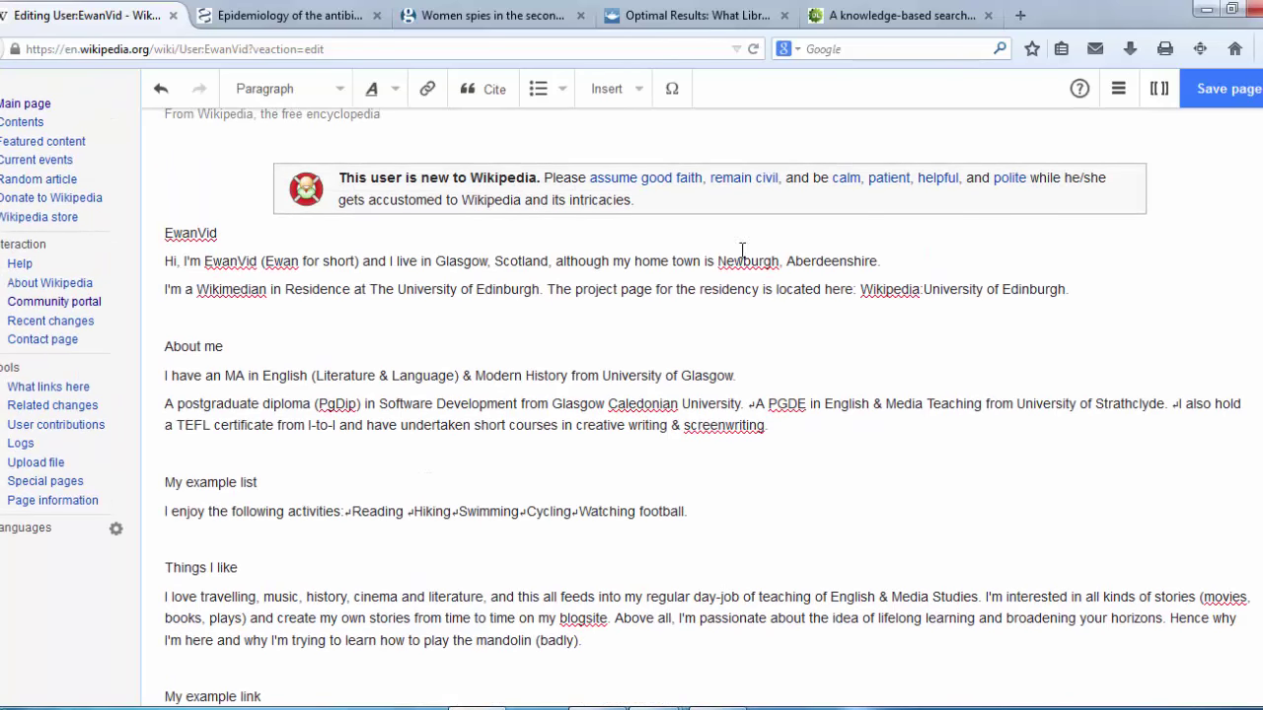
pyautogui.click(226, 233)
pyautogui.moveTo(226, 233); pyautogui.dragTo(160, 234)
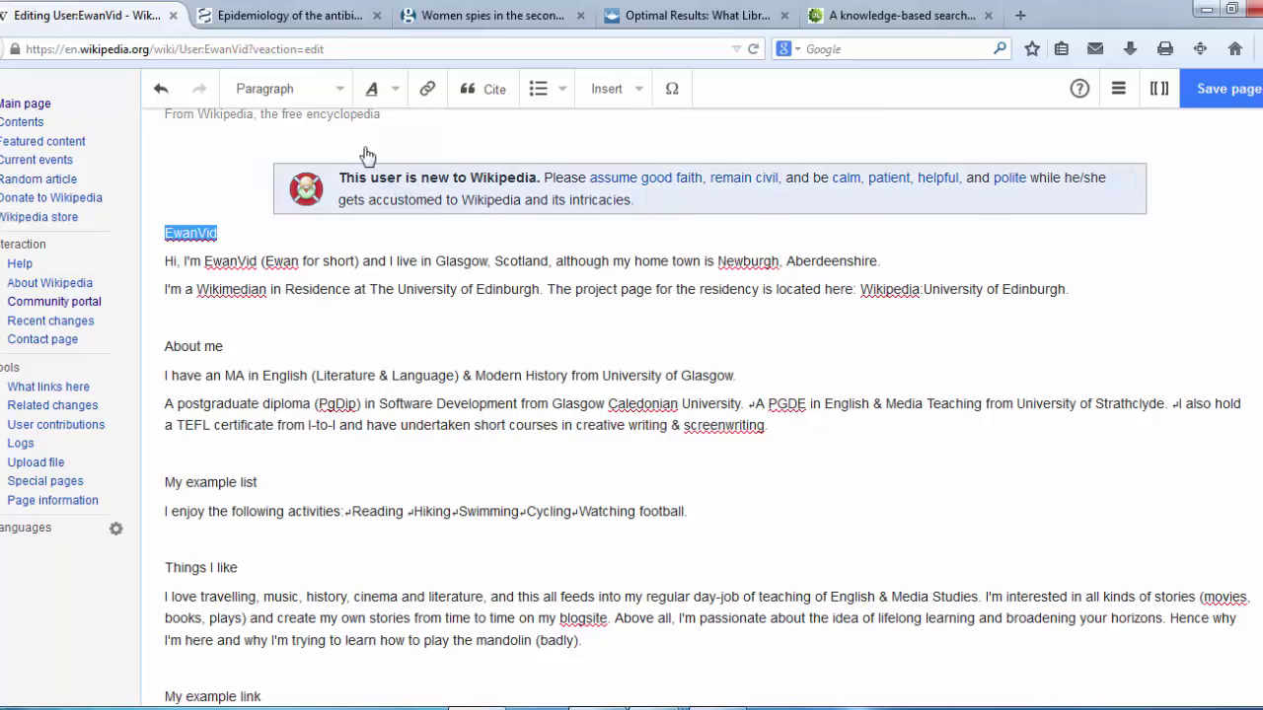
pyautogui.click(332, 91)
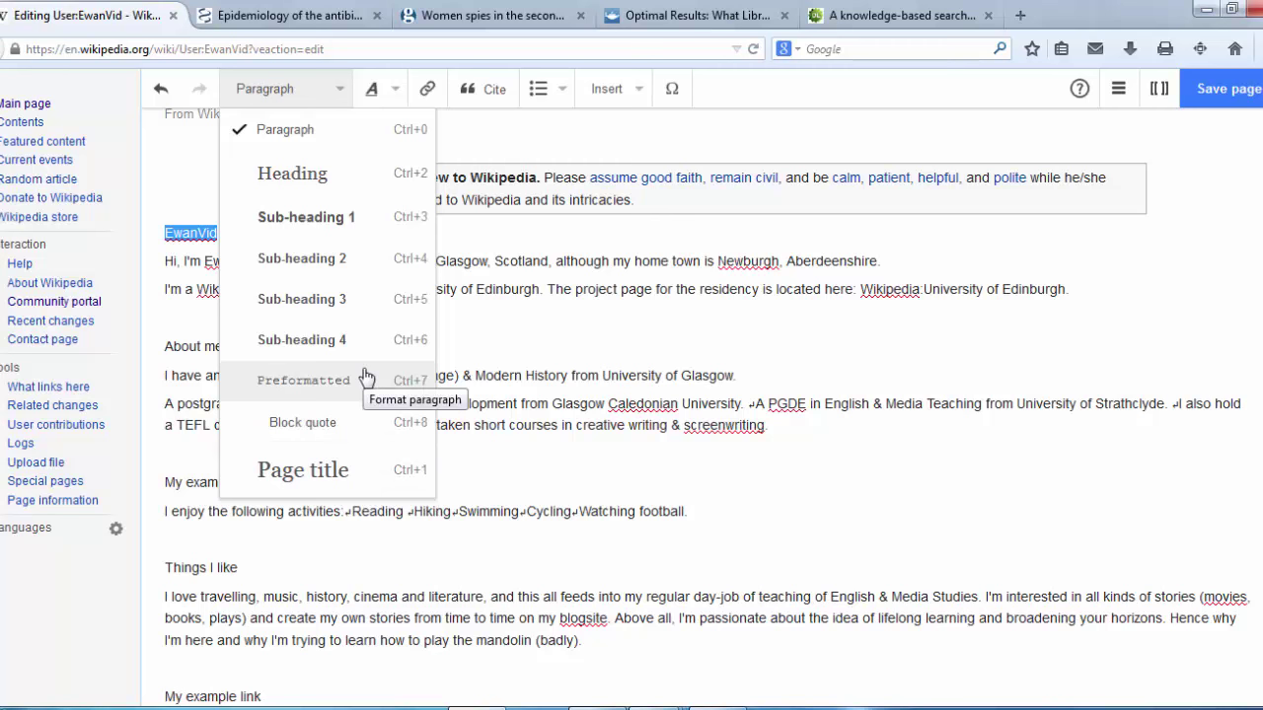
pyautogui.click(353, 187)
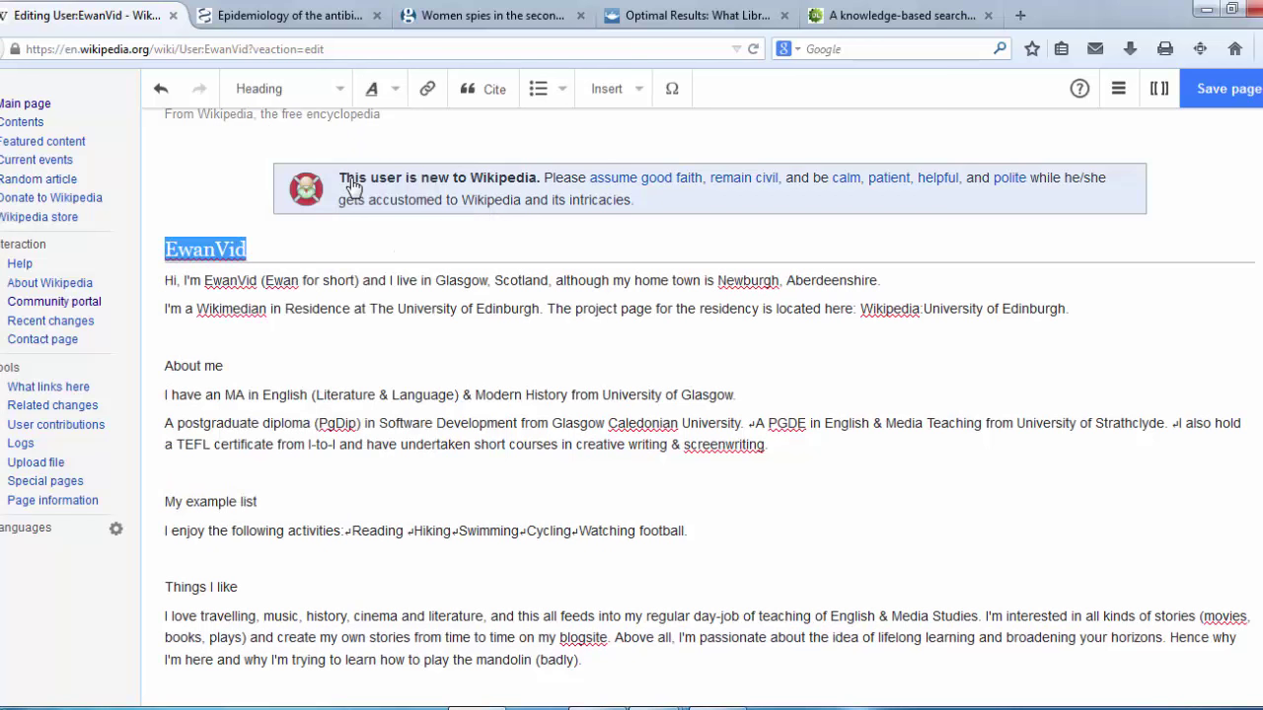
# Step: Format the "About me" and "My example list" lines as Heading
pyautogui.click(299, 338)
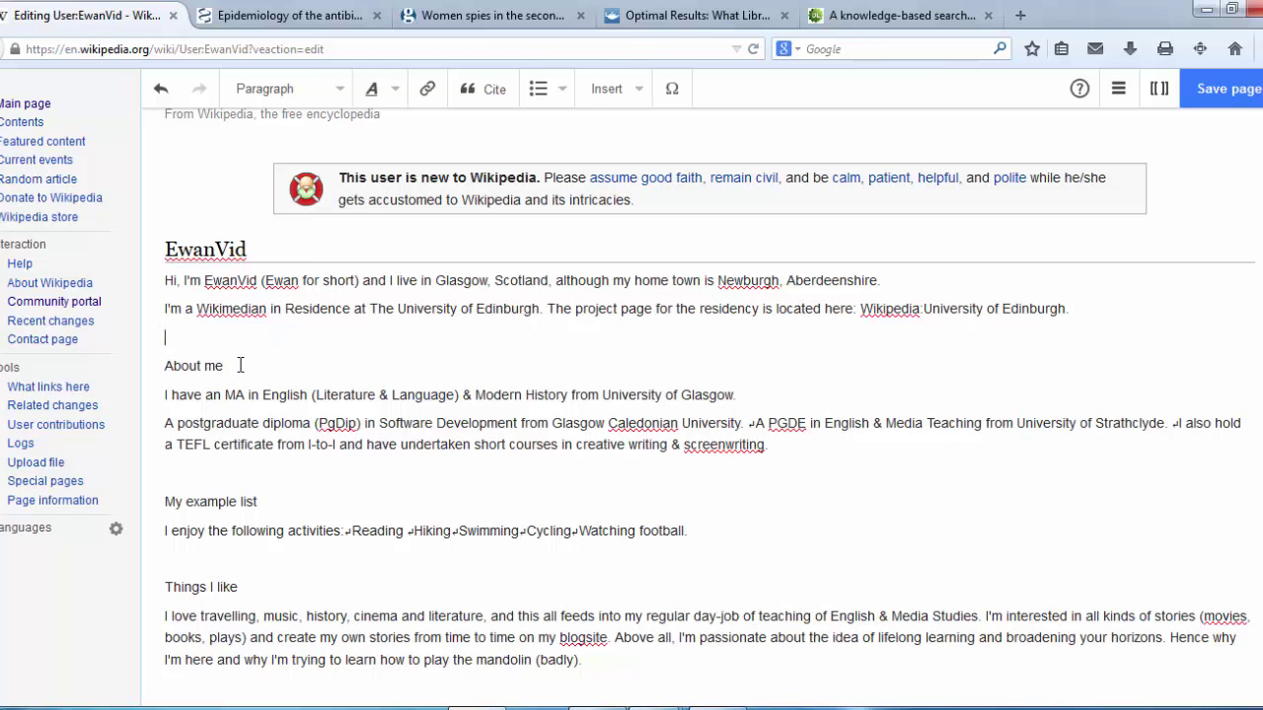
pyautogui.moveTo(225, 366); pyautogui.dragTo(158, 369)
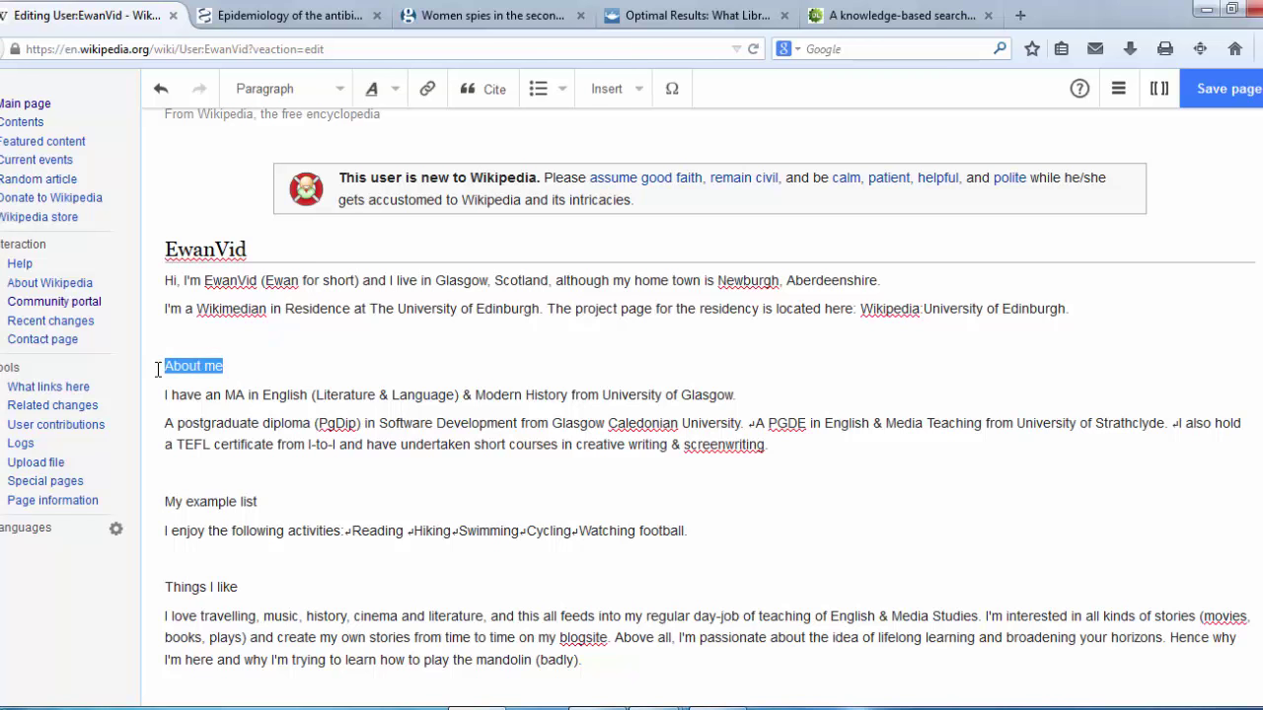
pyautogui.click(296, 90)
pyautogui.click(303, 177)
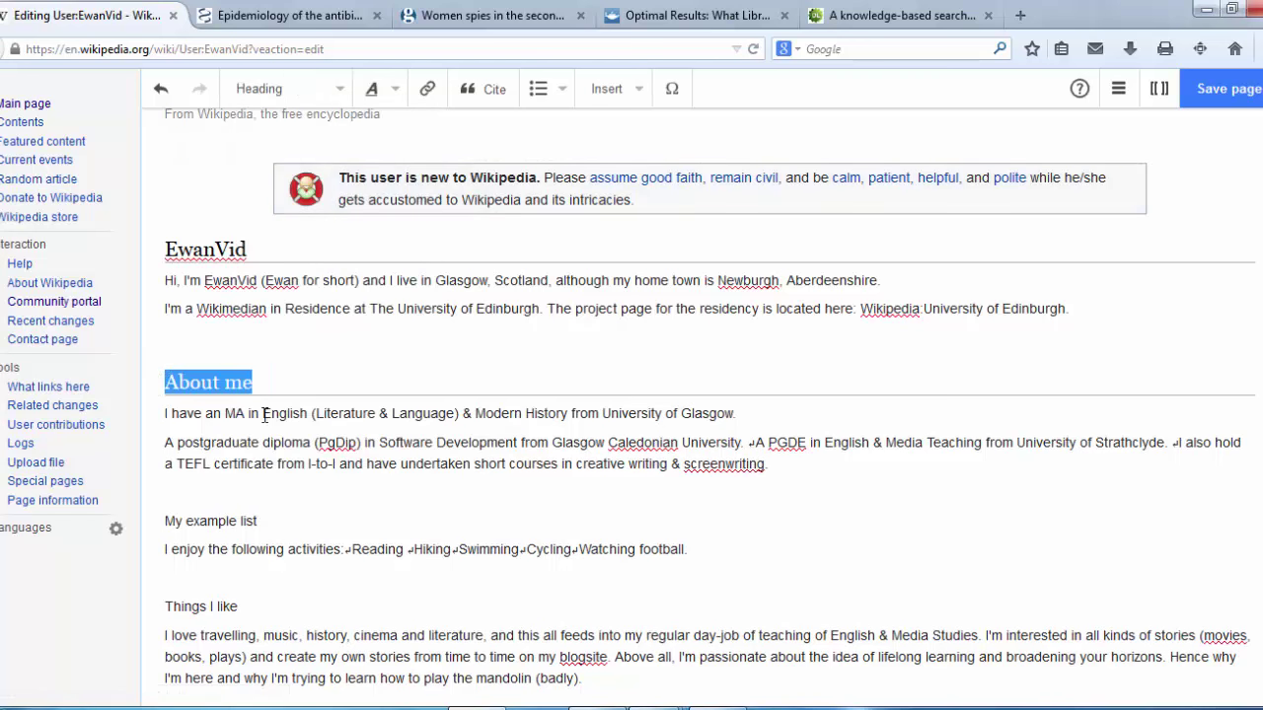
pyautogui.click(248, 523)
pyautogui.moveTo(258, 523); pyautogui.dragTo(163, 522)
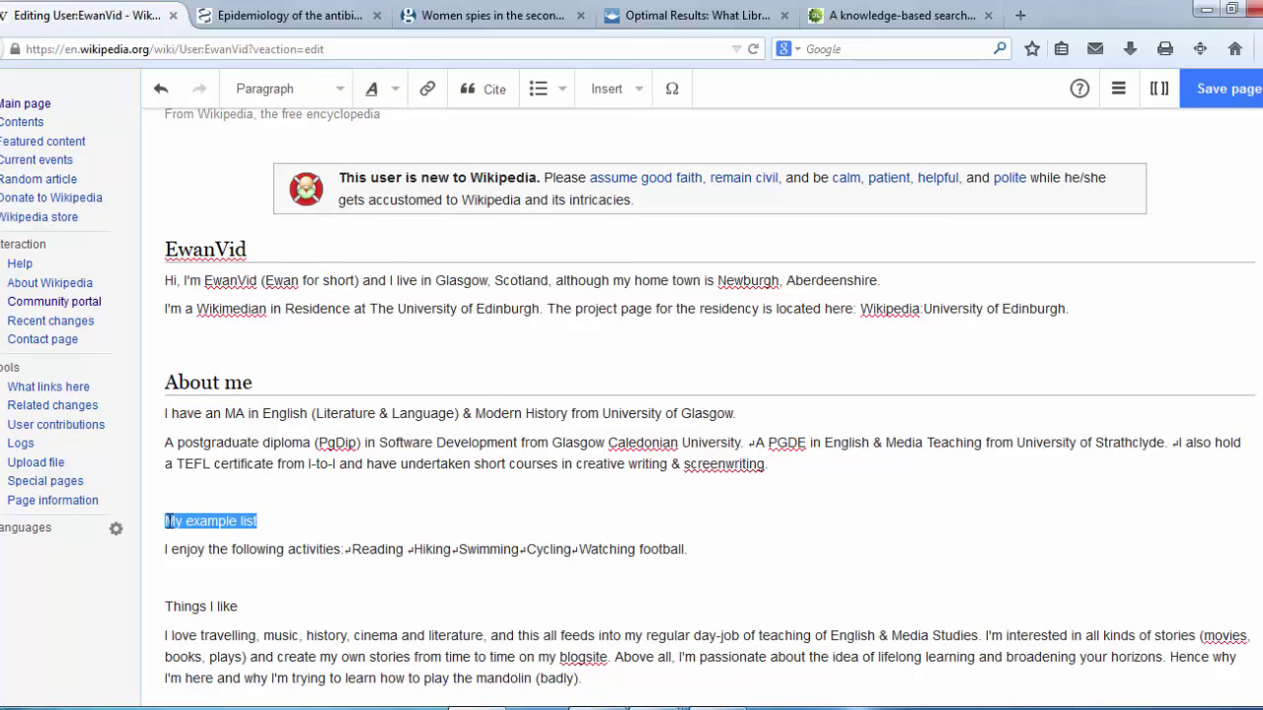
pyautogui.click(330, 98)
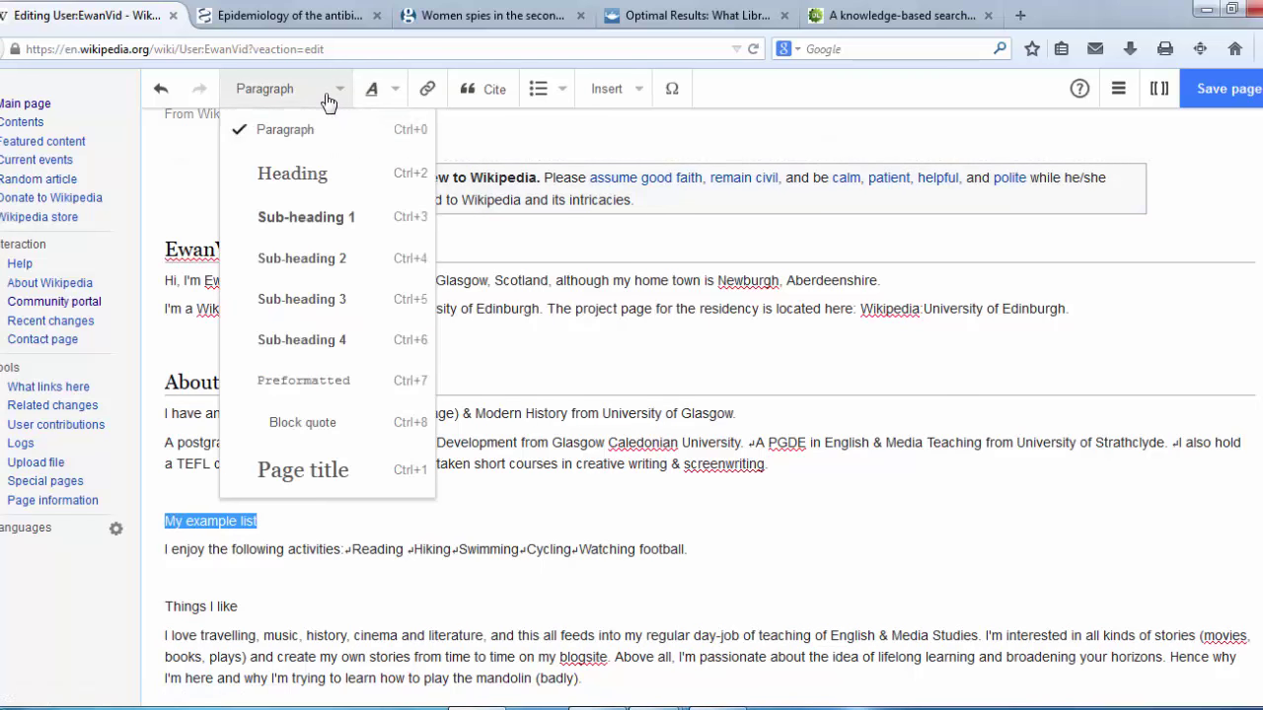
pyautogui.click(305, 169)
# Step: Format the "Things I like" and "My example link" lines as Heading
pyautogui.moveTo(255, 624); pyautogui.dragTo(163, 620)
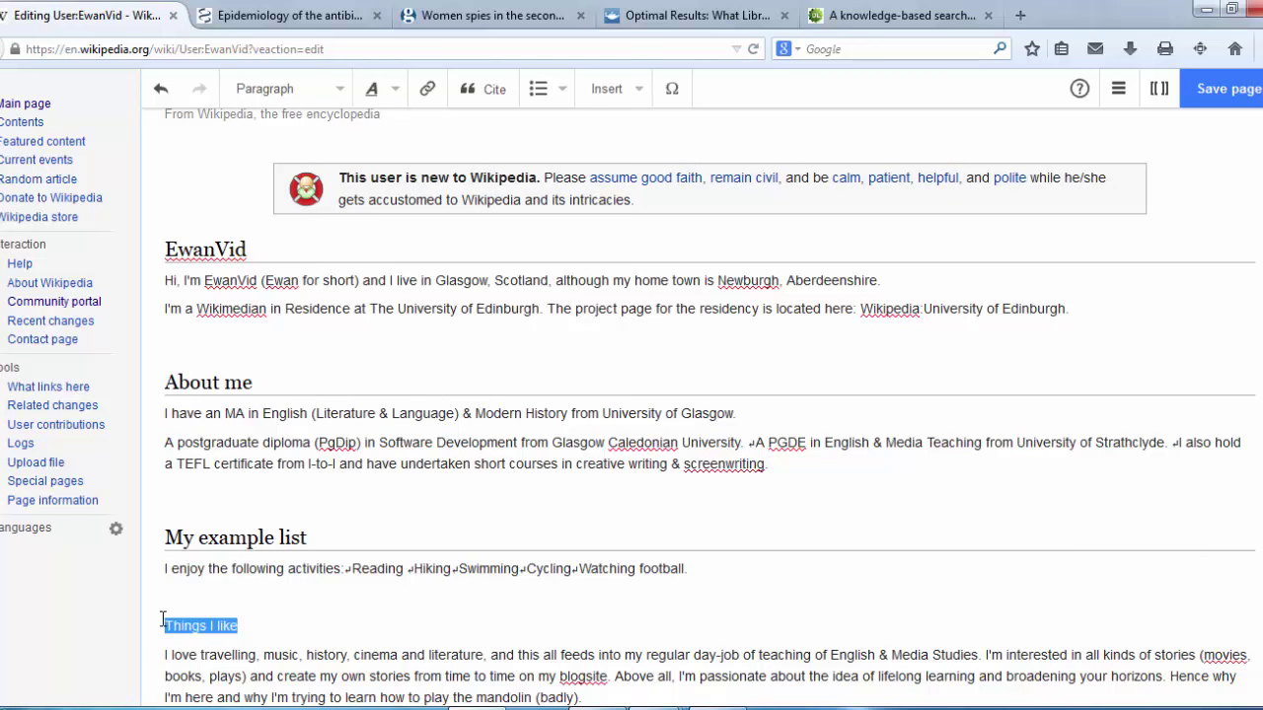
pyautogui.click(332, 96)
pyautogui.click(316, 176)
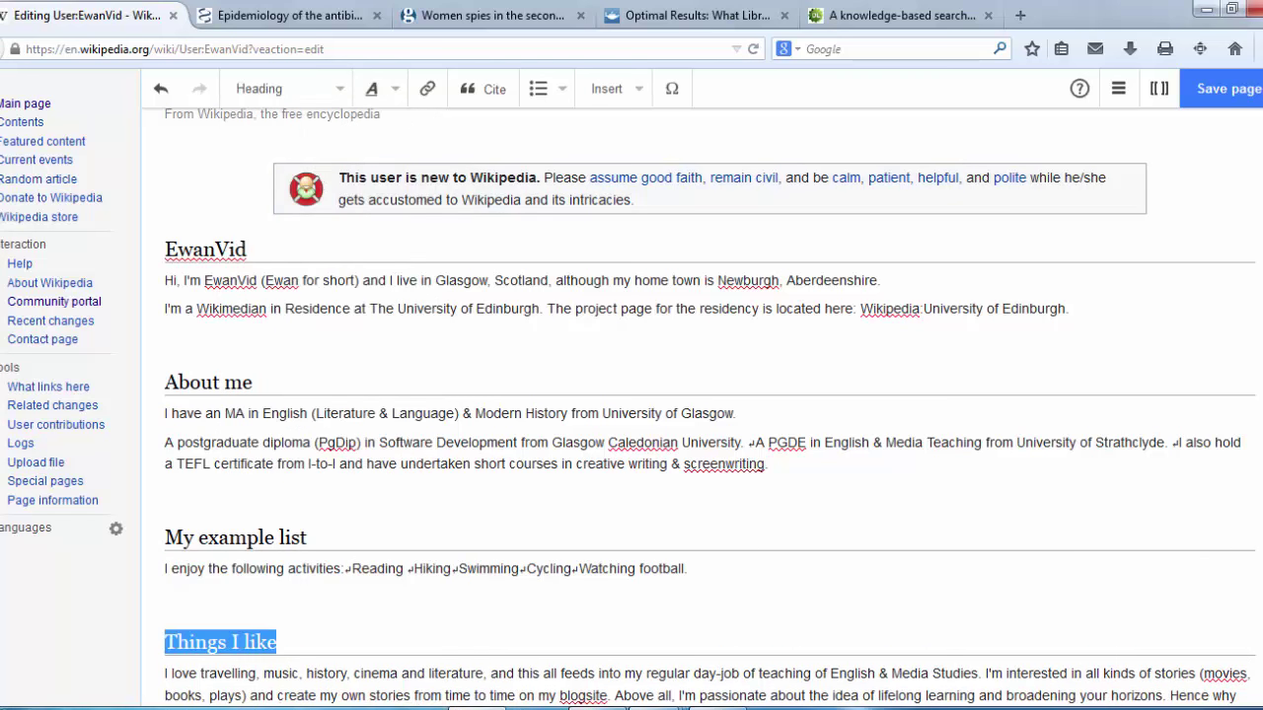
pyautogui.scroll(-2, 718, 521)
pyautogui.scroll(-4, 306, 410)
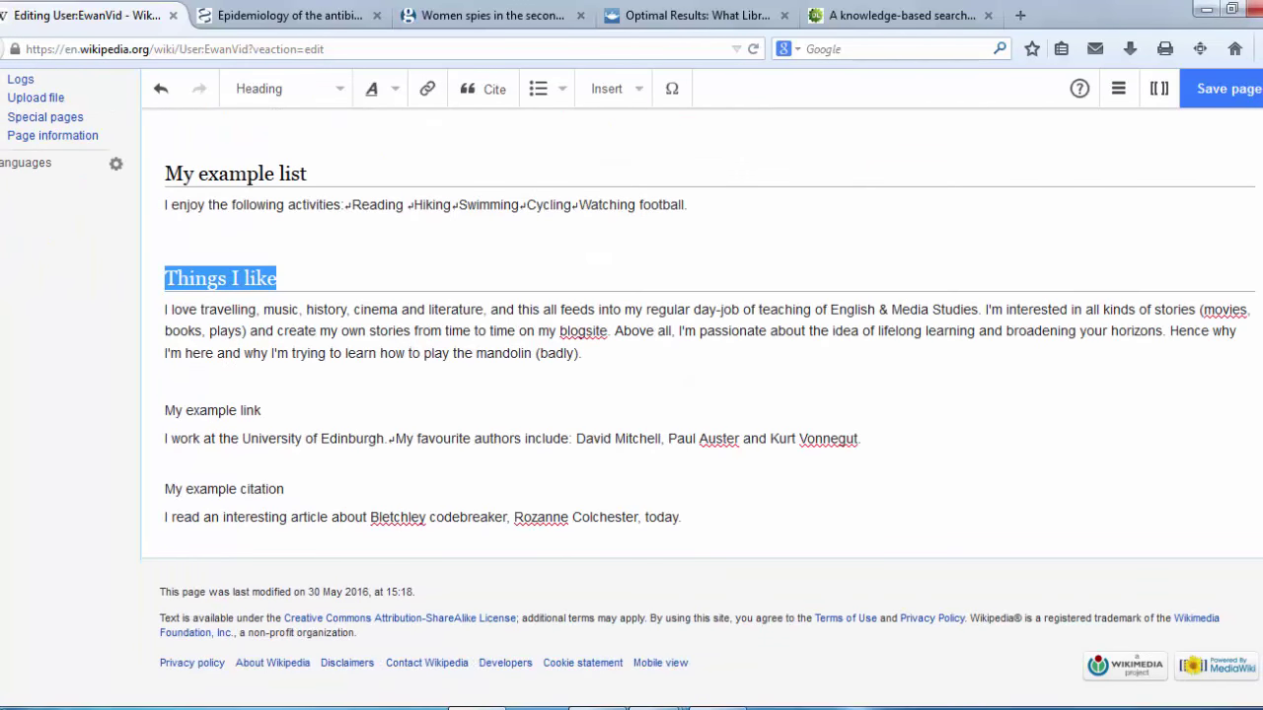
pyautogui.moveTo(306, 411); pyautogui.dragTo(163, 406)
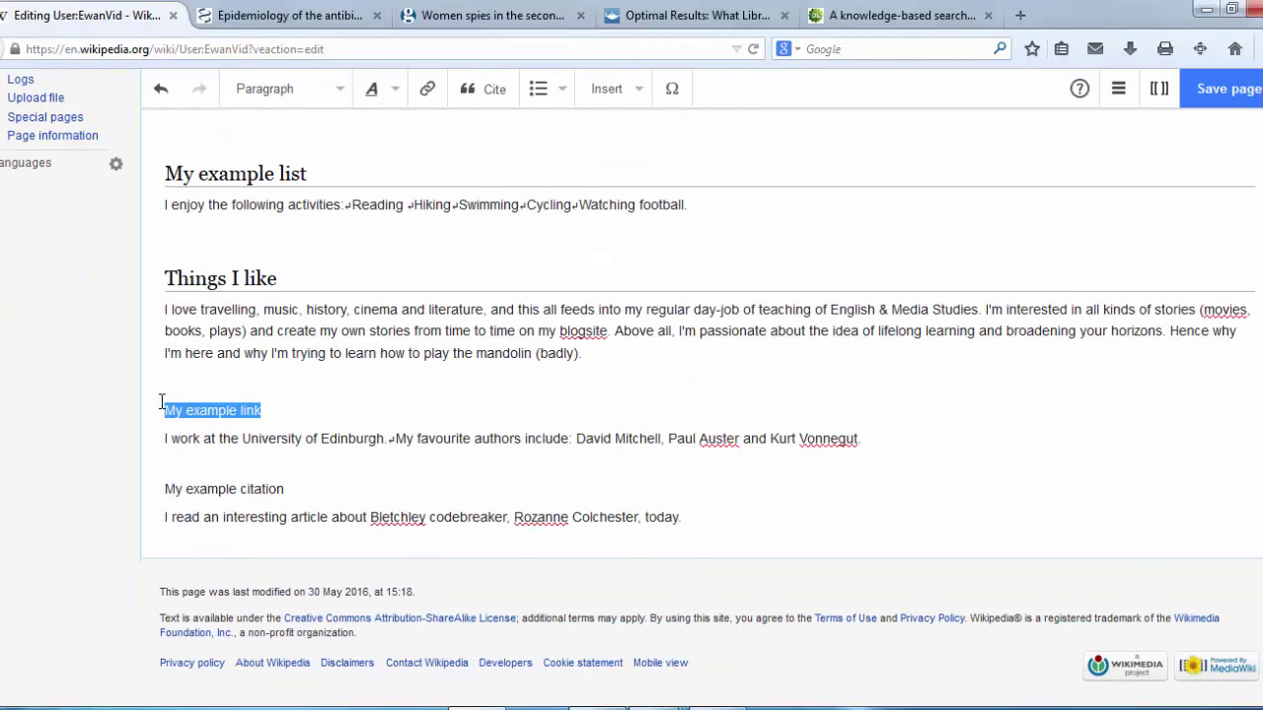
pyautogui.click(341, 96)
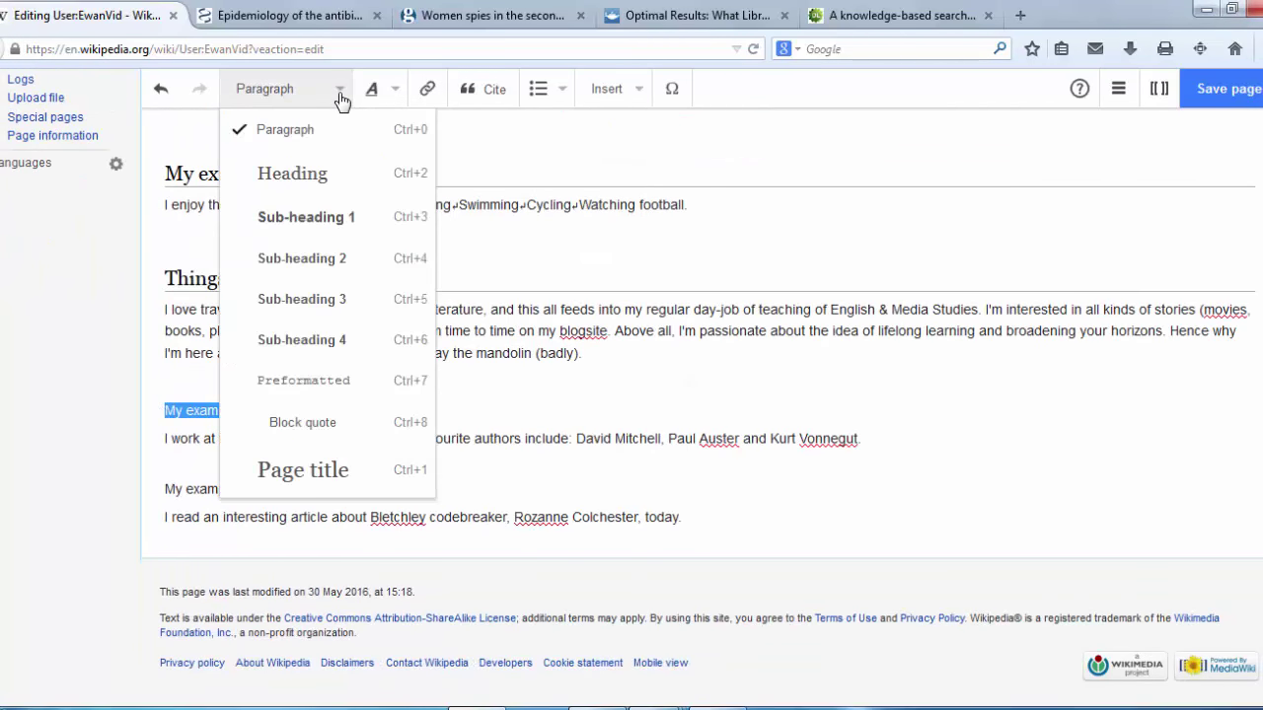
pyautogui.click(318, 175)
# Step: Format the "My example citation" line above the last paragraph as Heading
pyautogui.moveTo(286, 508); pyautogui.dragTo(144, 509)
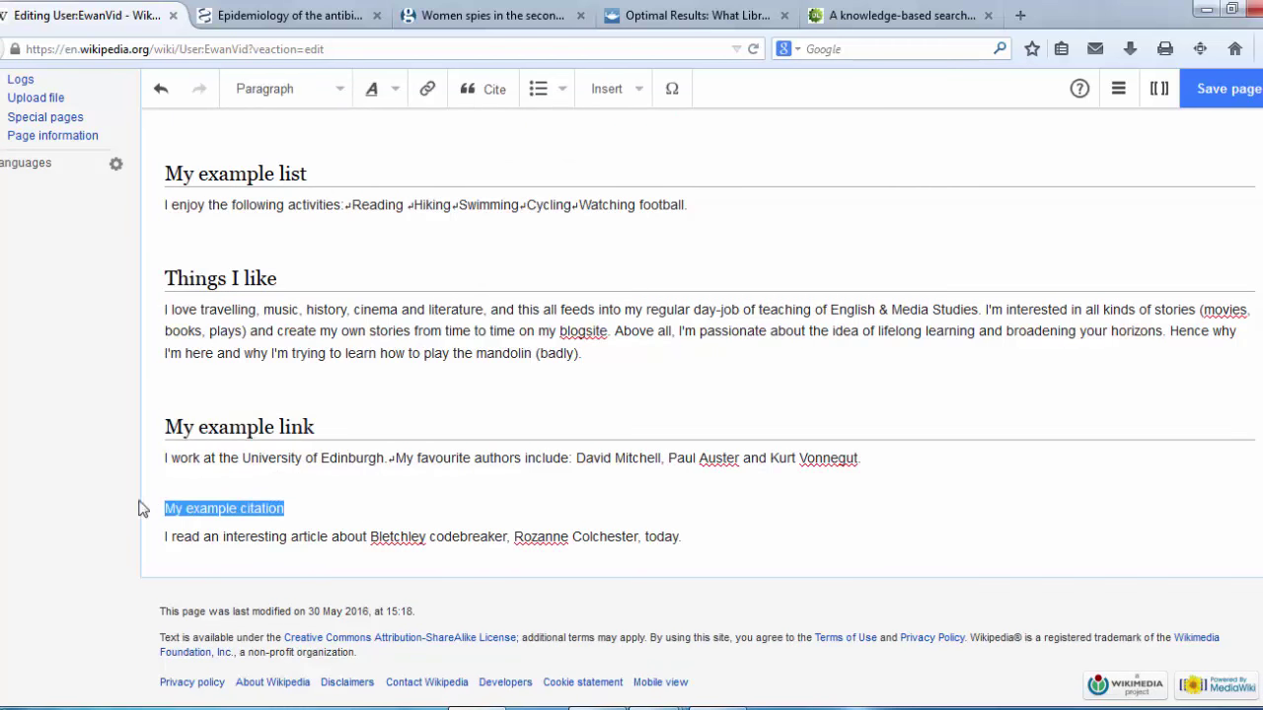
pyautogui.click(336, 96)
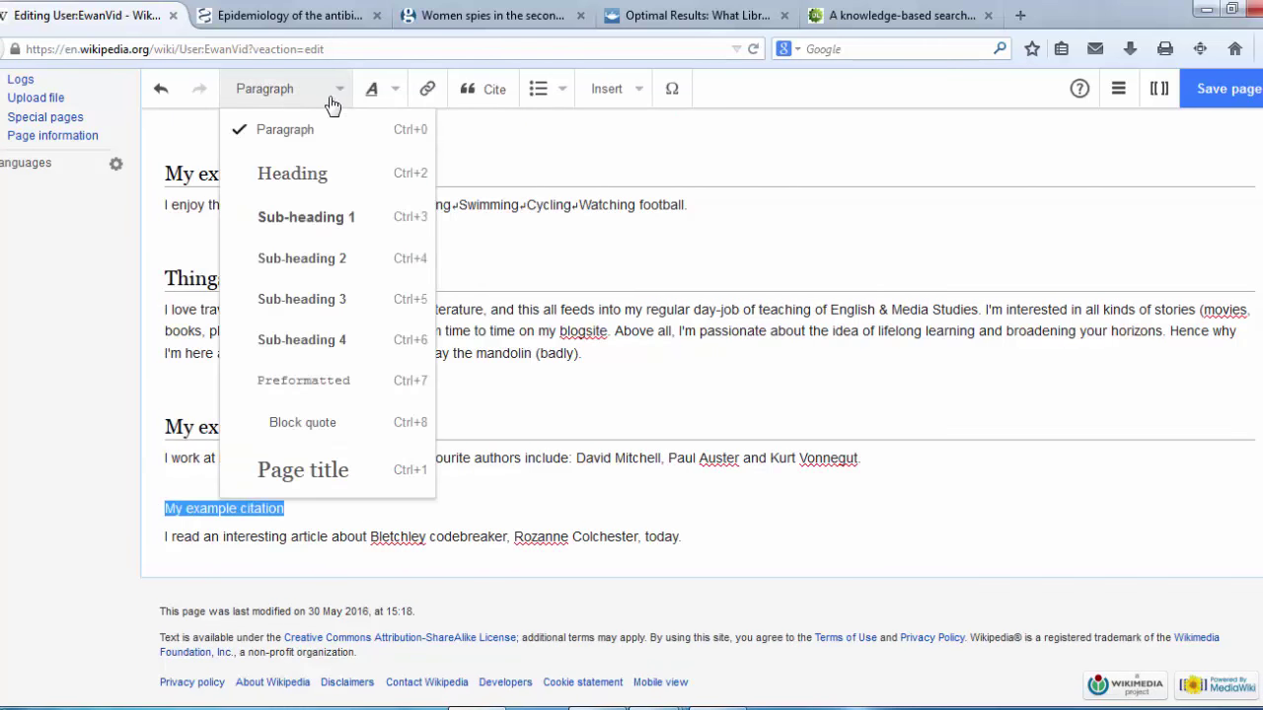
pyautogui.click(326, 175)
pyautogui.click(613, 423)
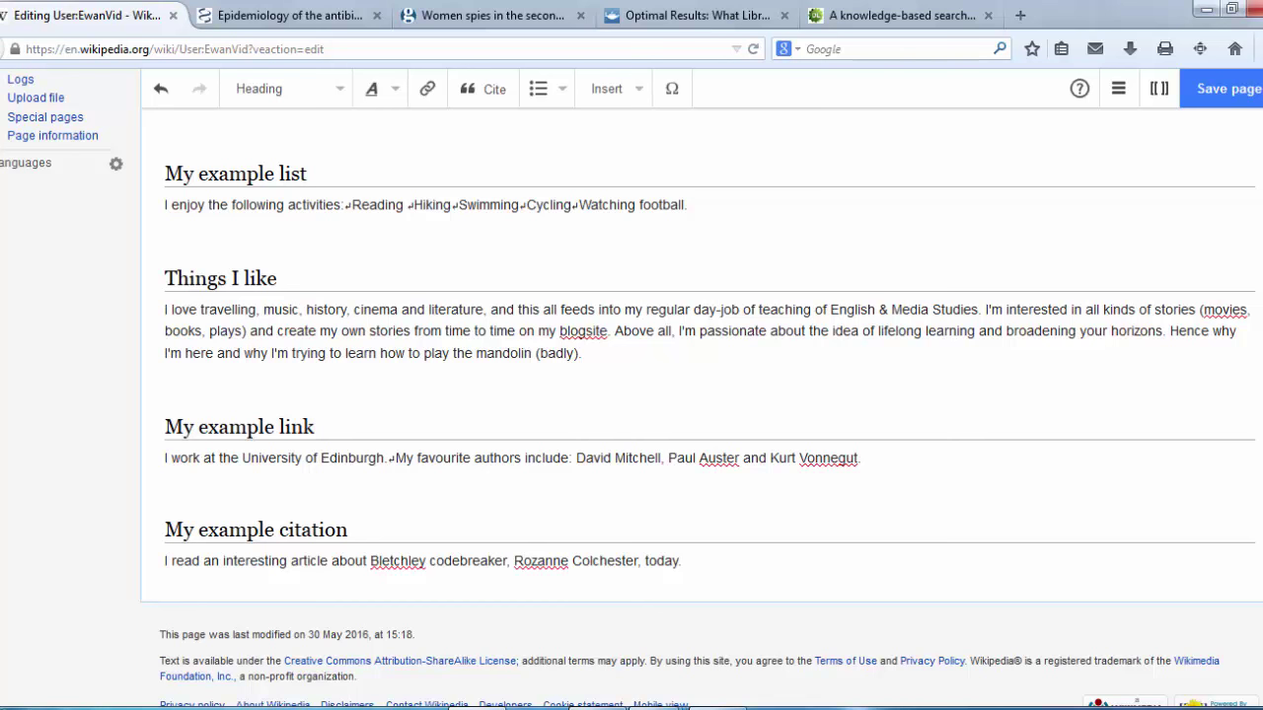
# Step: Save the user page with the edit summary "Added headings"
pyautogui.scroll(3, 631, 394)
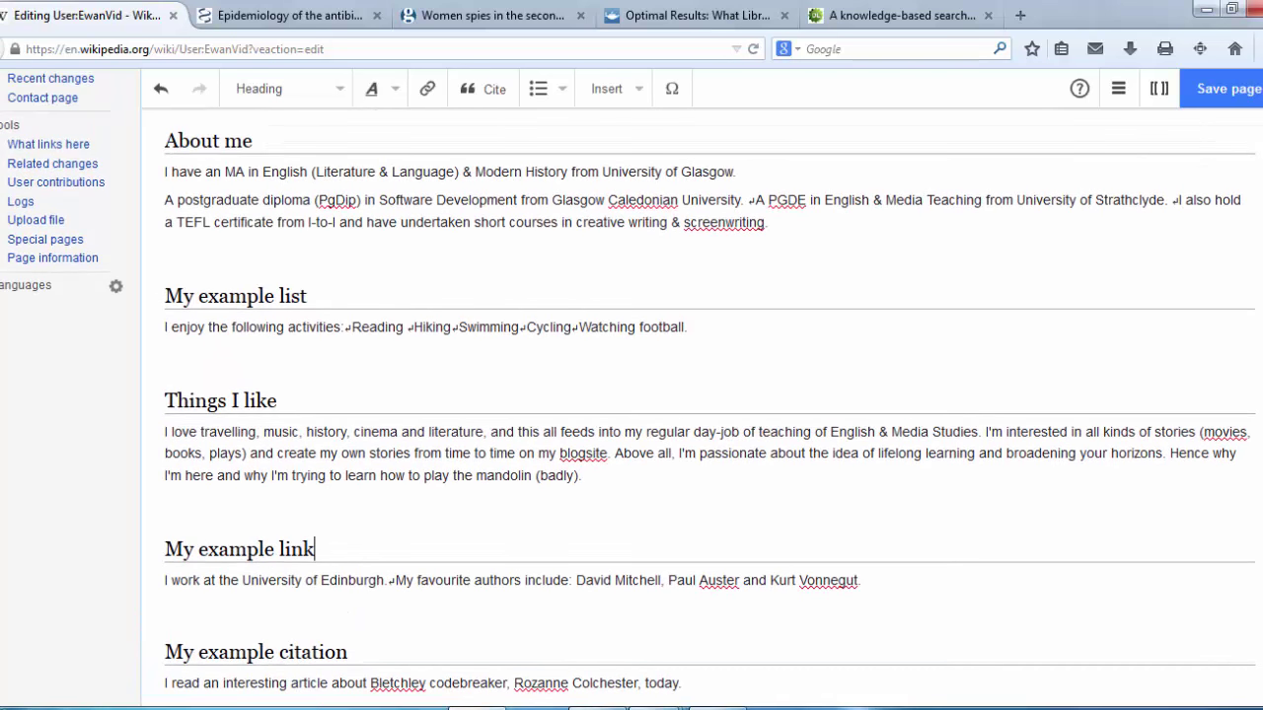
pyautogui.scroll(1, 632, 395)
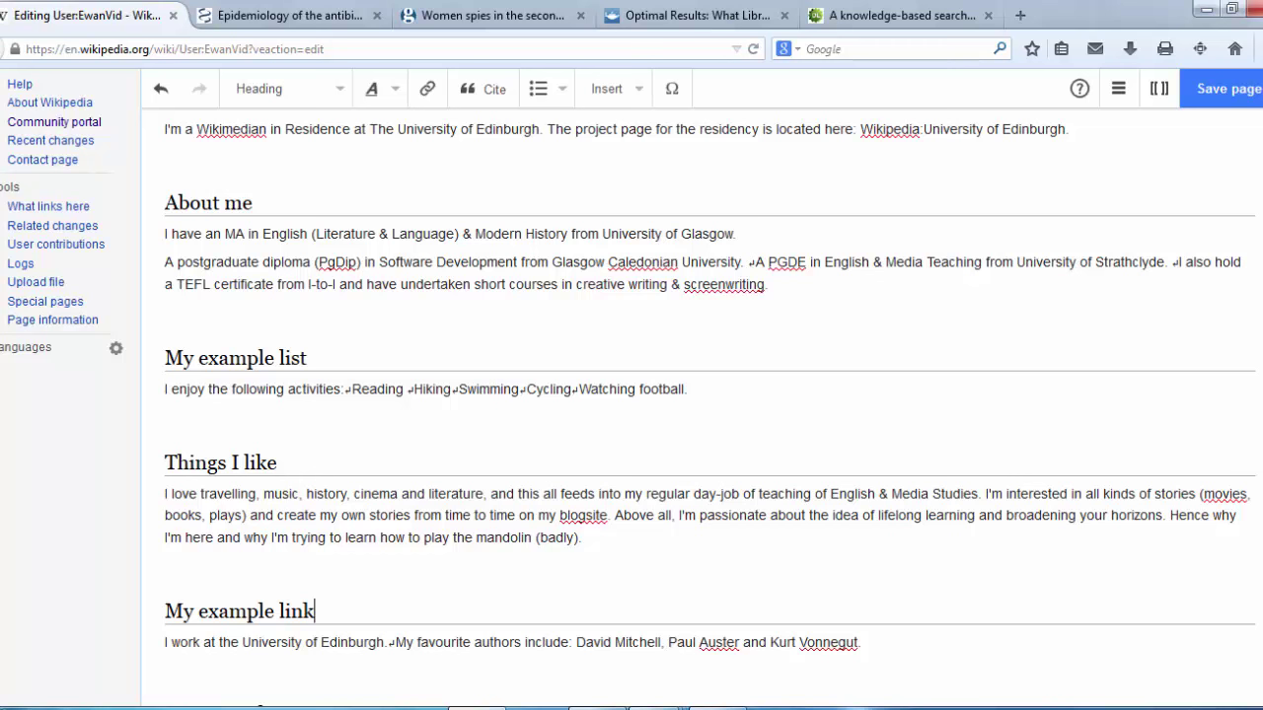
pyautogui.scroll(2, 631, 394)
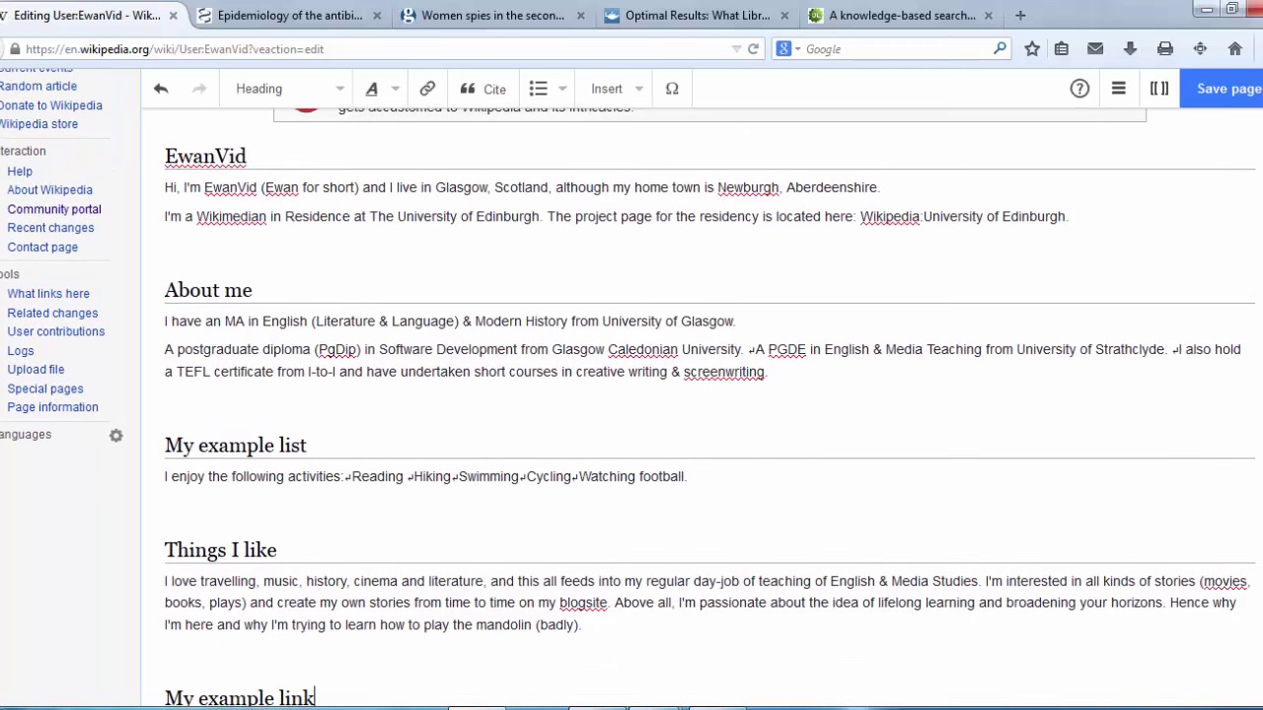
pyautogui.scroll(1, 631, 394)
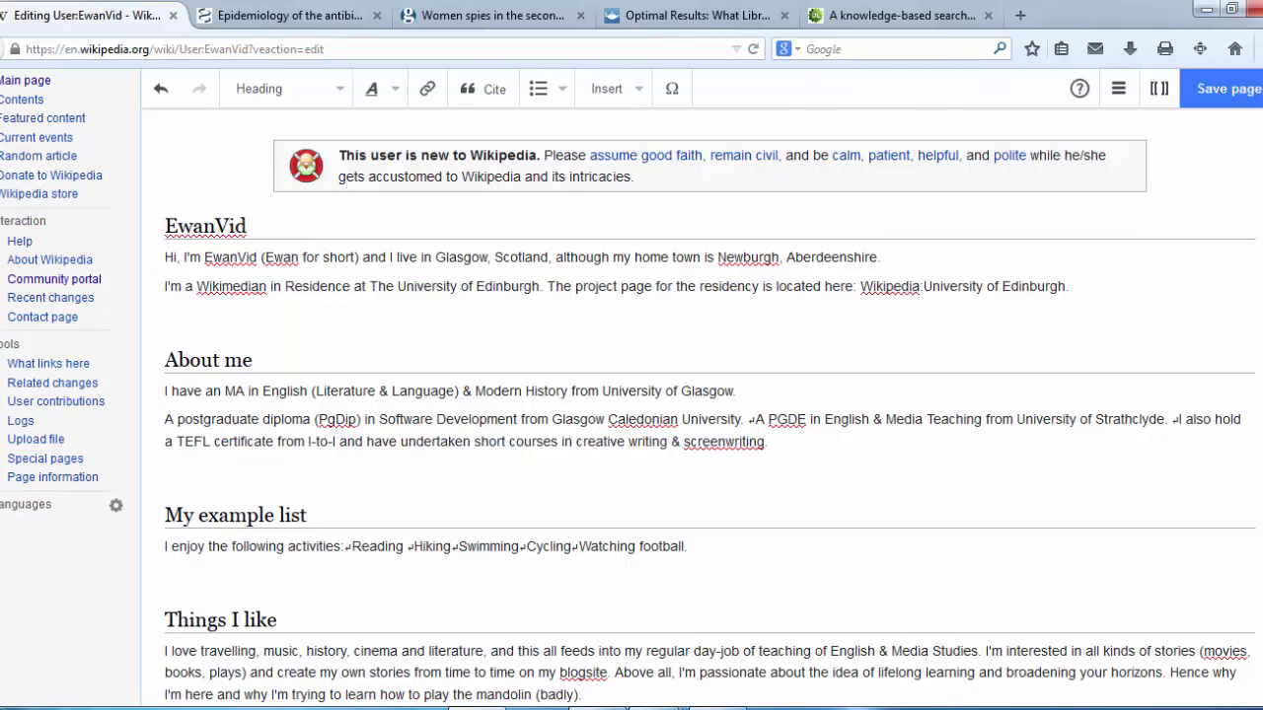
pyautogui.scroll(-1, 632, 395)
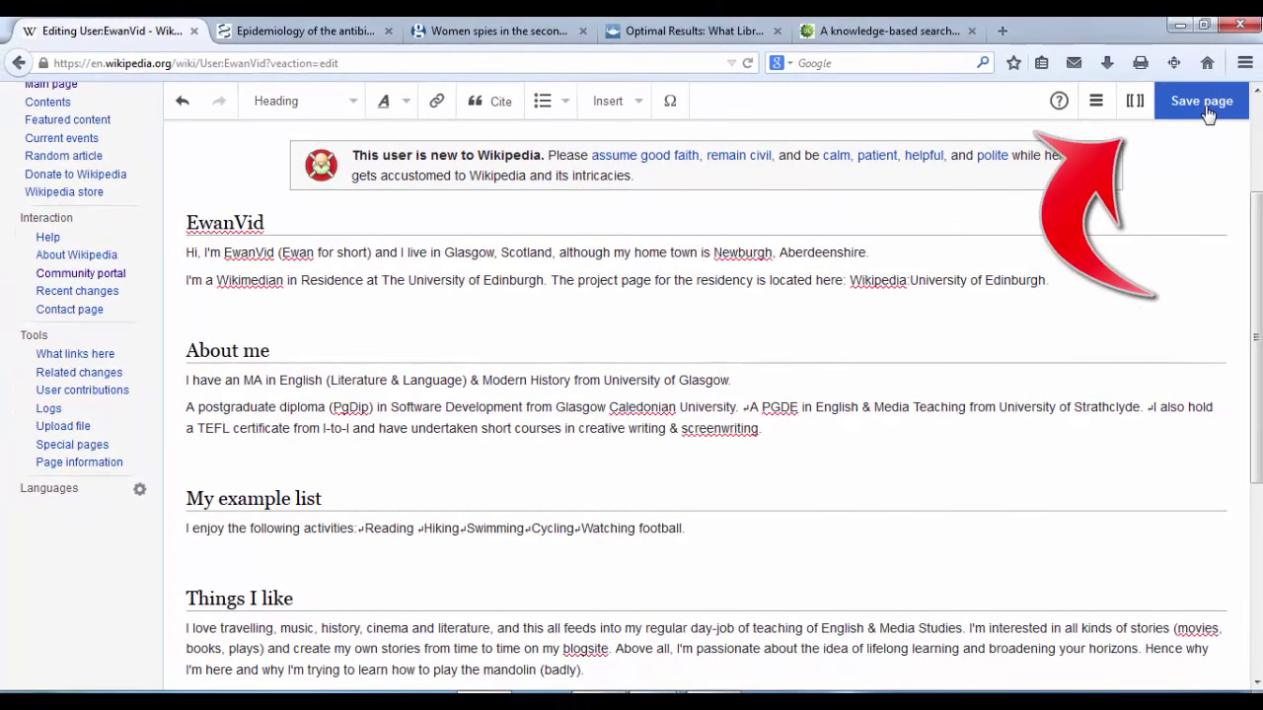
pyautogui.click(1208, 111)
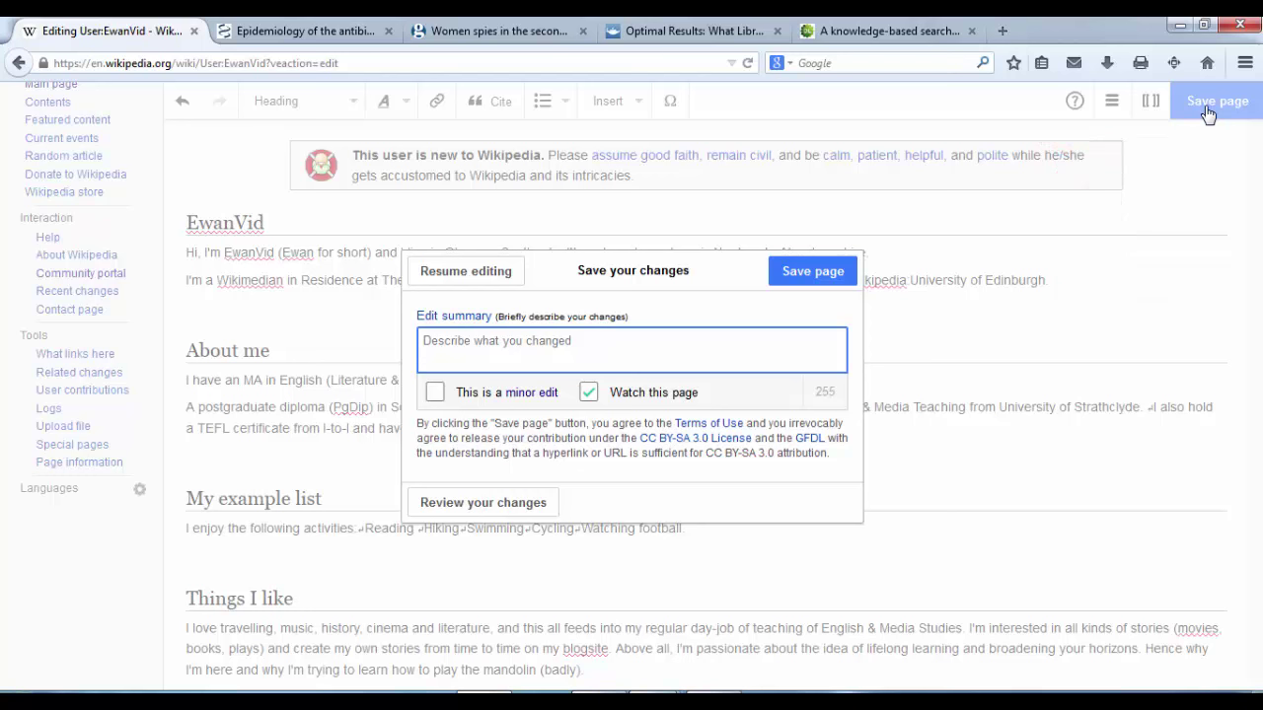
pyautogui.write('A')
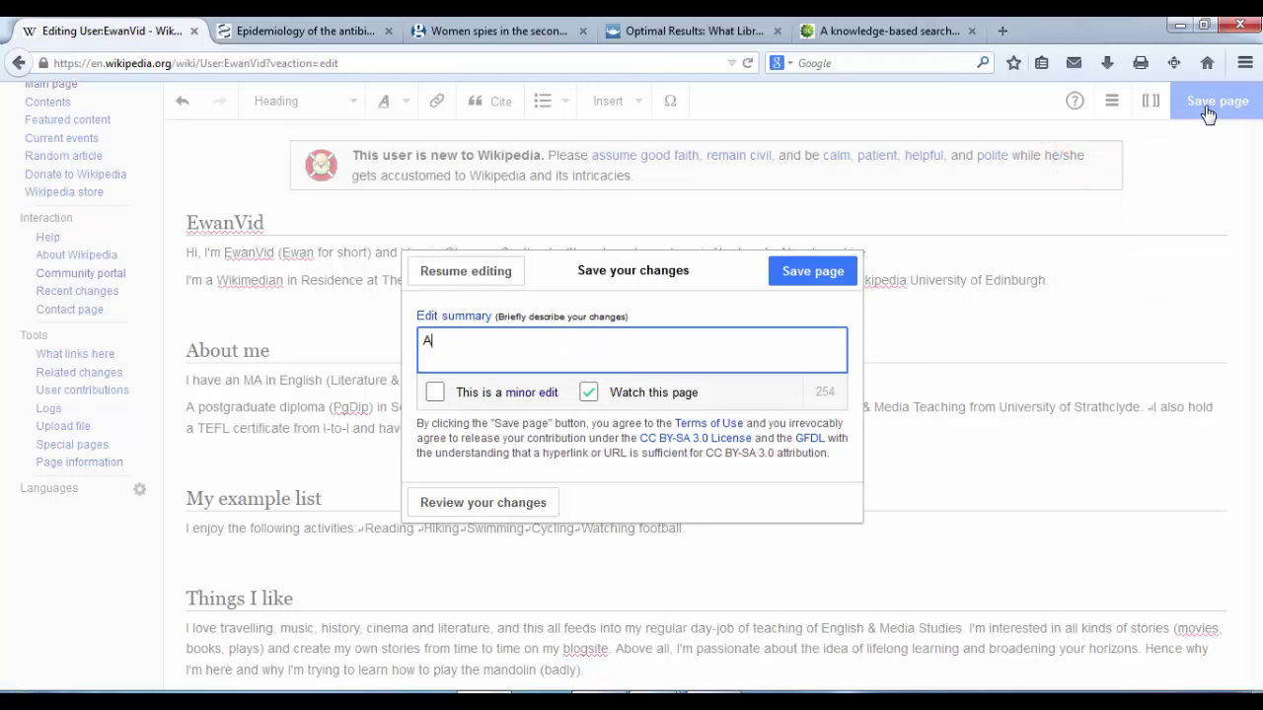
pyautogui.write('dded headings')
pyautogui.click(800, 272)
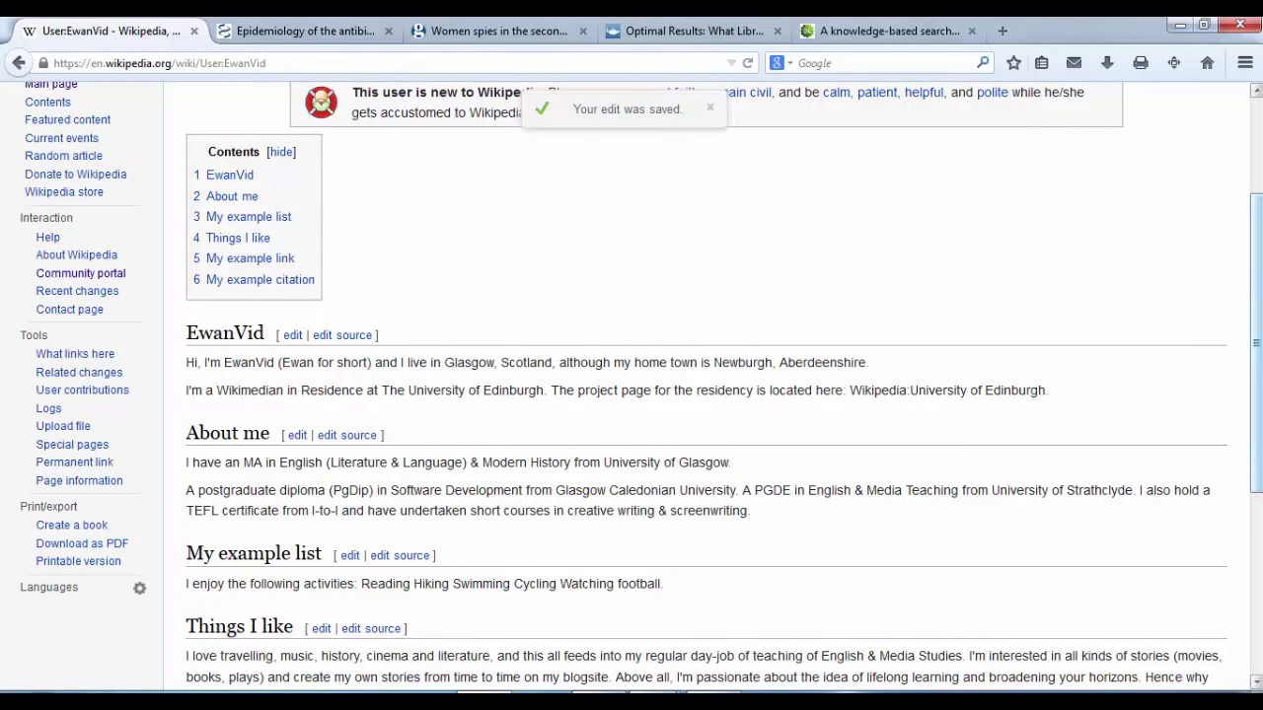
# Step: Check the contents box and the section headings throughout the saved user page
pyautogui.scroll(-1, 1256, 279)
pyautogui.scroll(-3, 1256, 278)
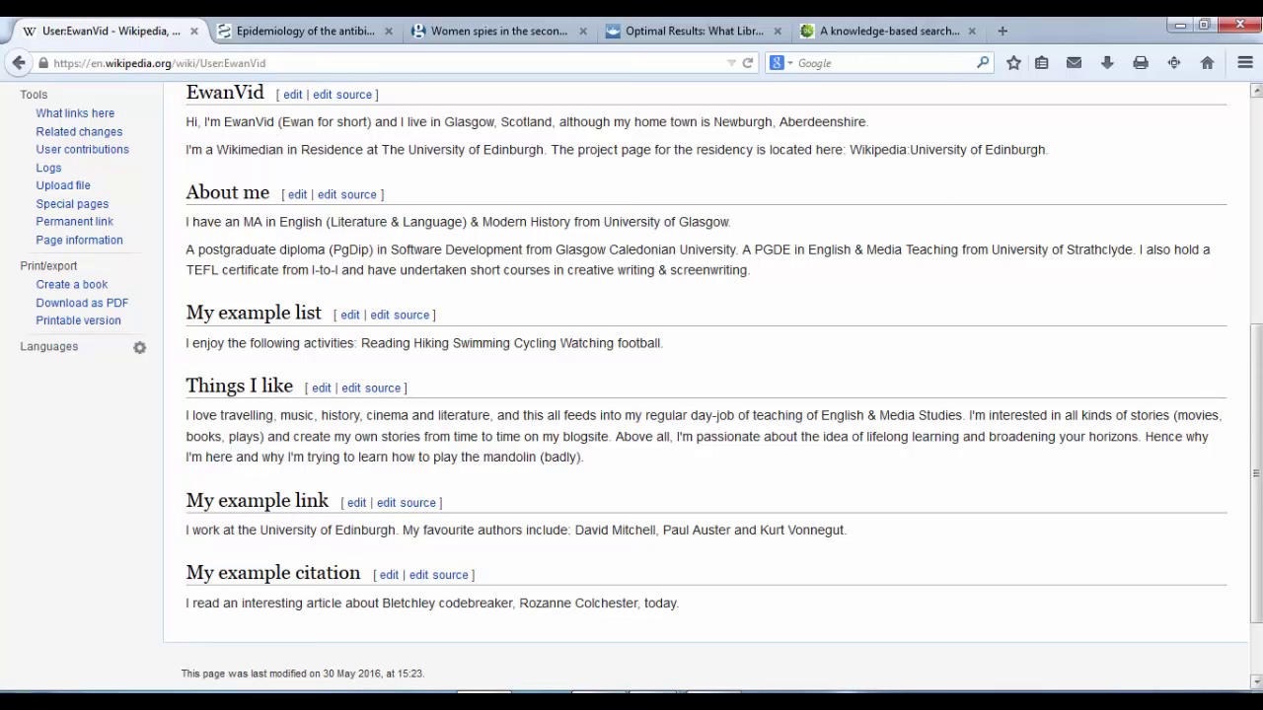
pyautogui.scroll(2, 1256, 321)
pyautogui.moveTo(1256, 320); pyautogui.dragTo(1258, 185)
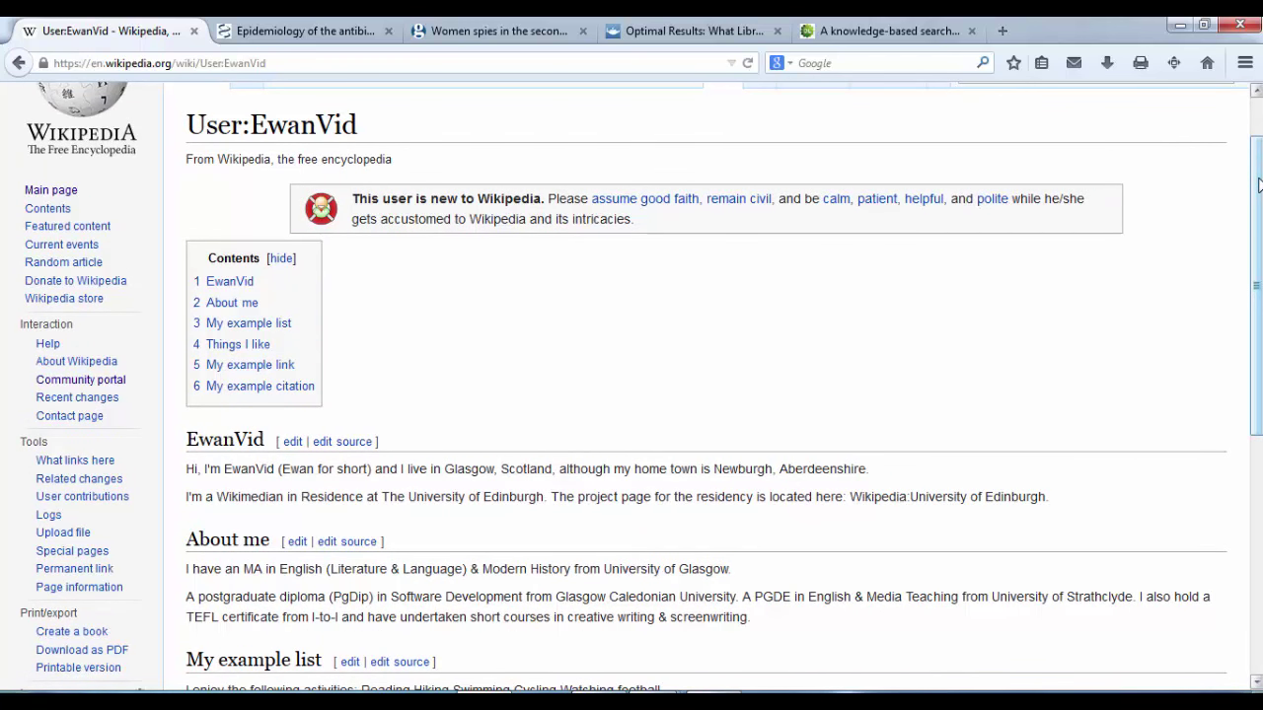